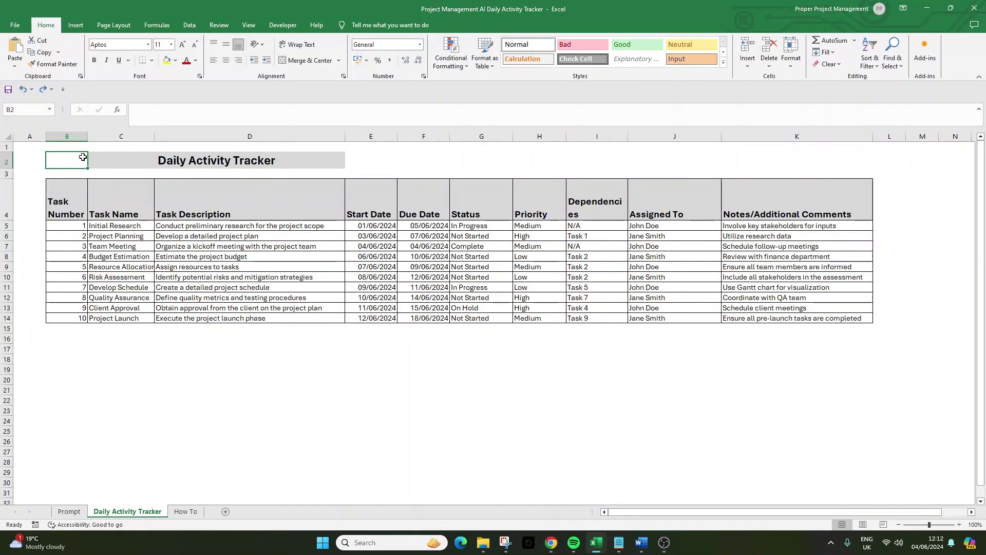
Step: Select the full tracker prompt text in cell B2 of the Prompt sheet
drag(83, 157, 763, 318)
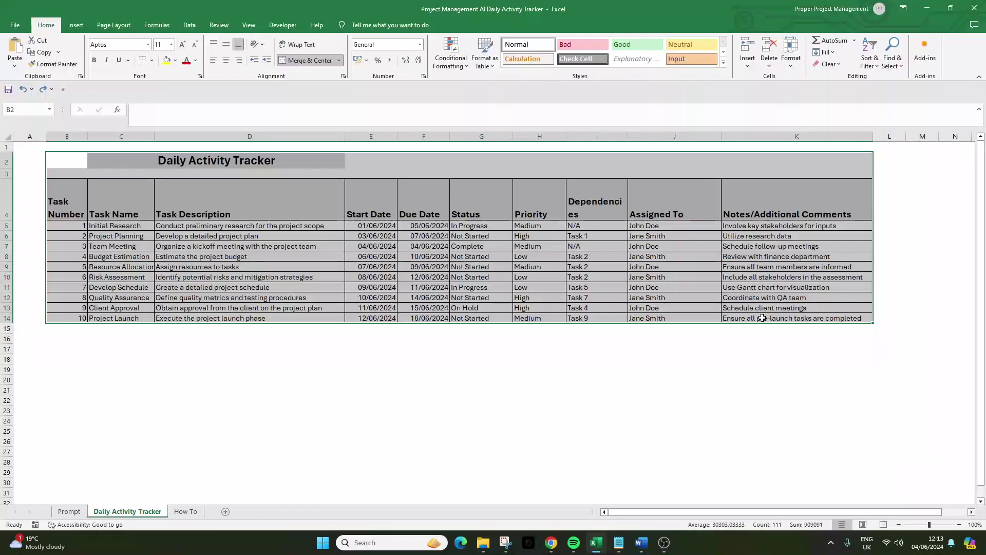
click(198, 347)
click(69, 512)
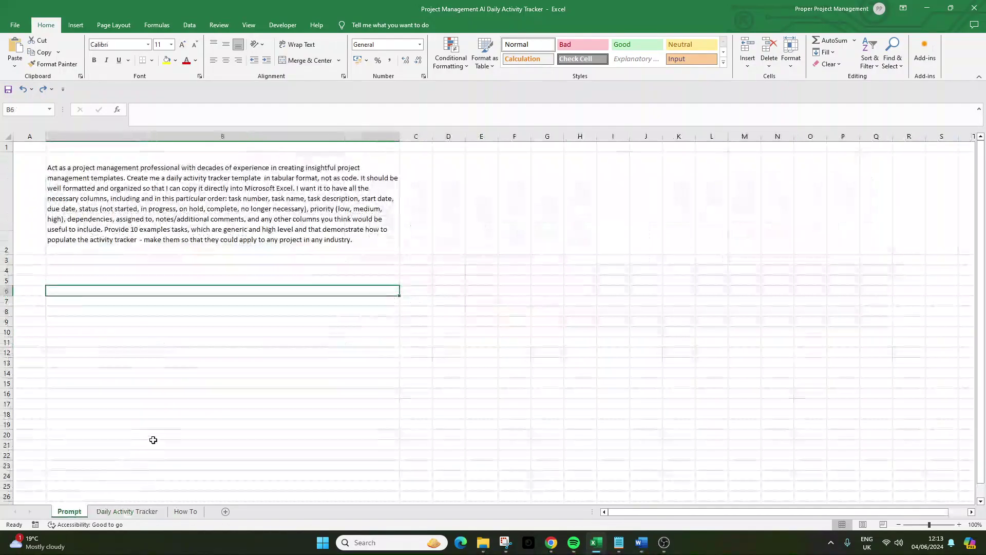
click(188, 218)
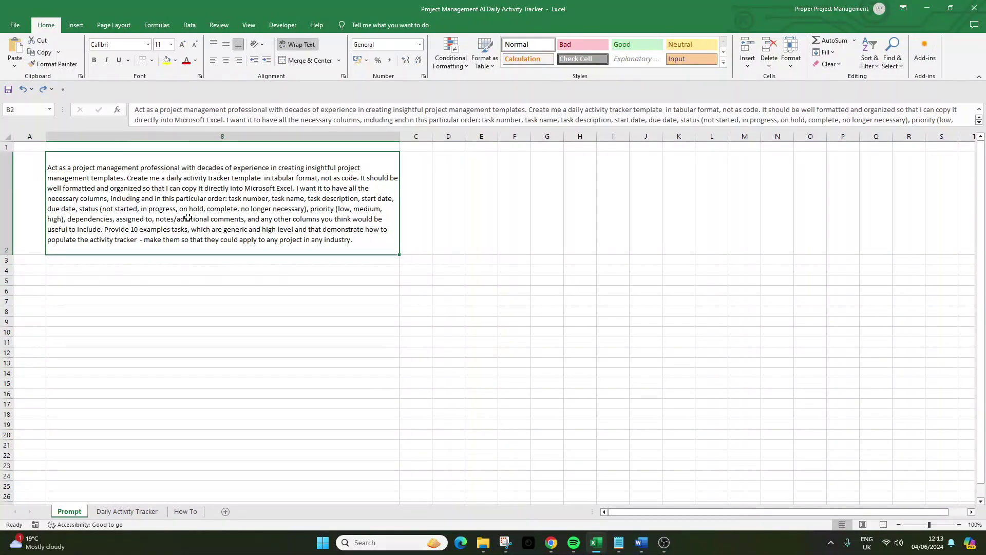
double_click(56, 168)
drag(48, 168, 363, 239)
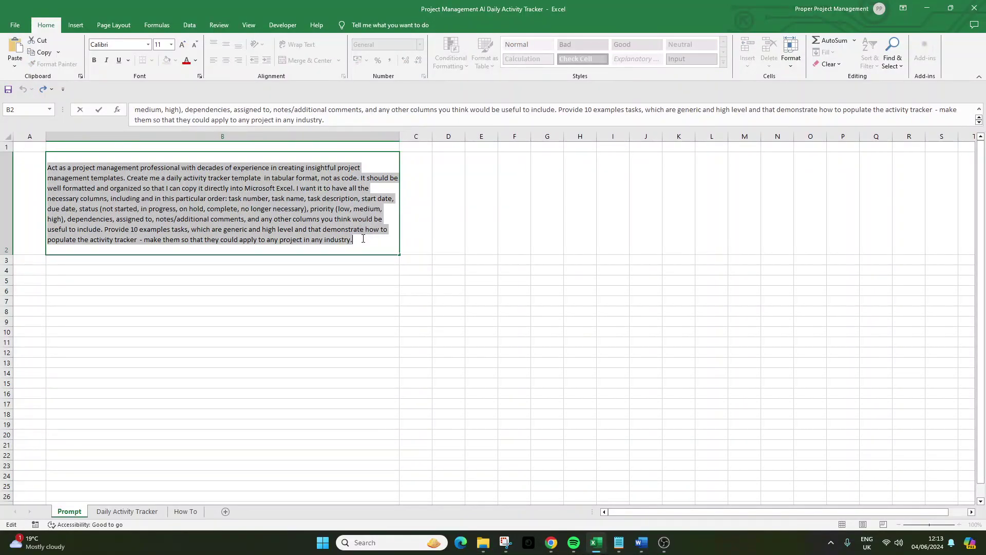
Step: Leave the prompt cell and switch to the ChatGPT window in Chrome
click(384, 290)
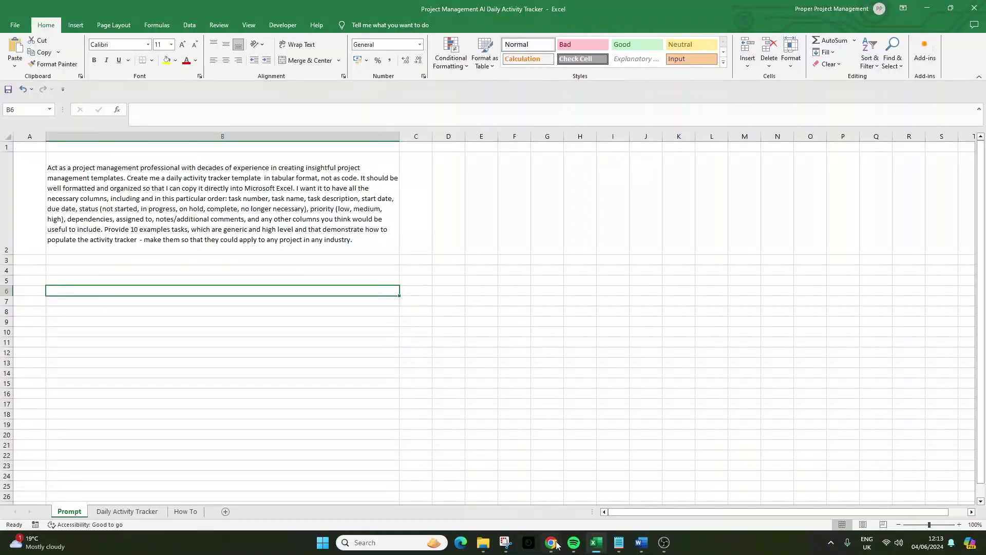
mouse_move(569, 530)
click(560, 460)
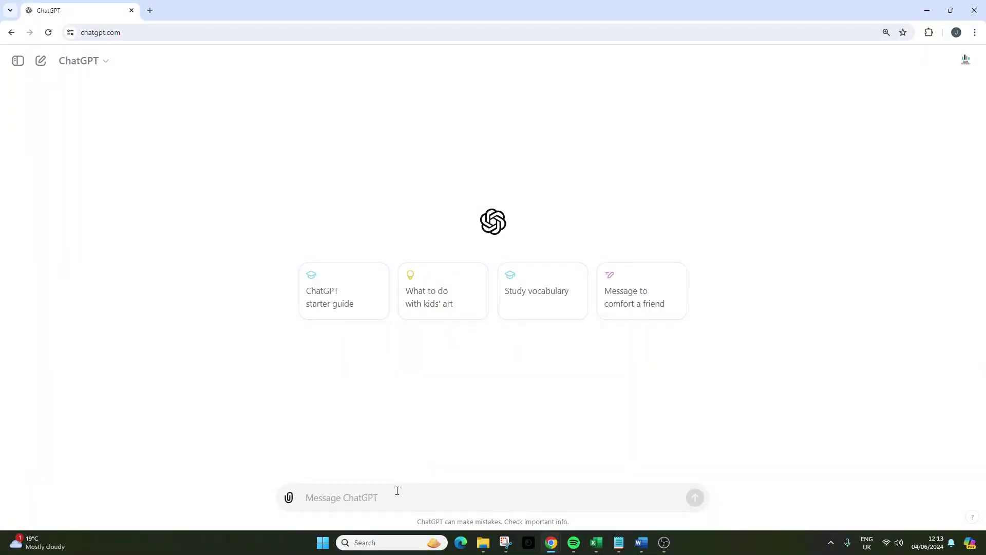
Step: Paste the daily activity tracker prompt into the new chat, leaving the model unchanged
key(ctrl+v)
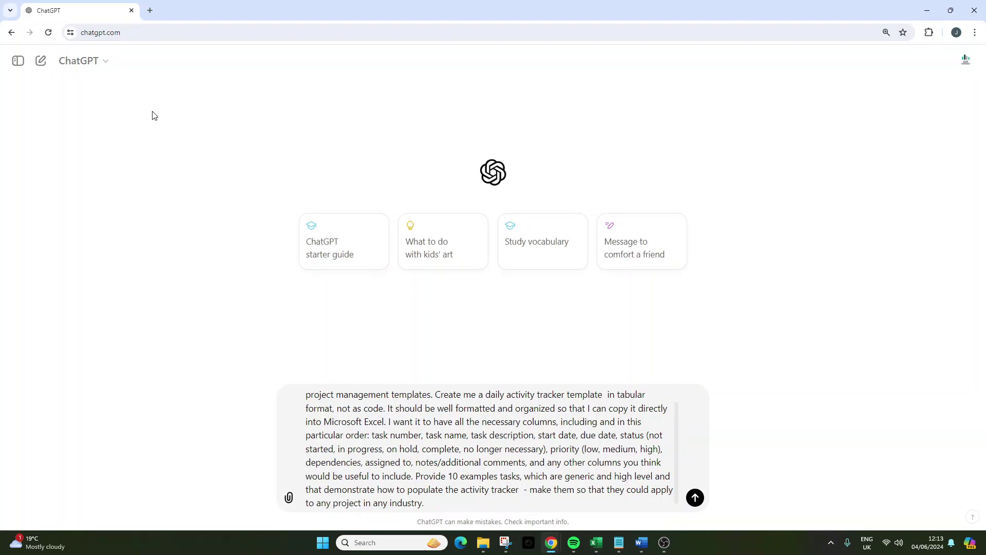
click(114, 68)
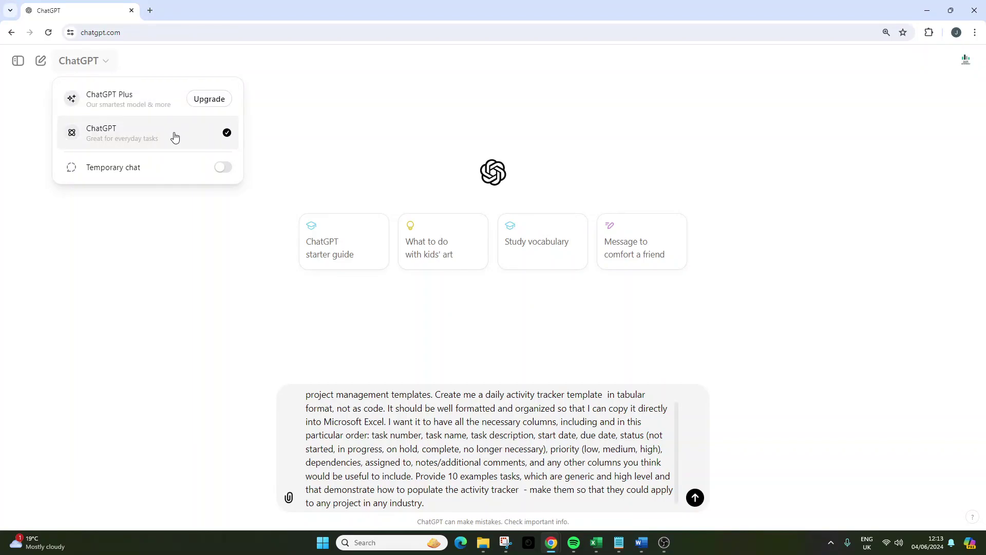
click(385, 409)
scroll(385, 415, up, 1)
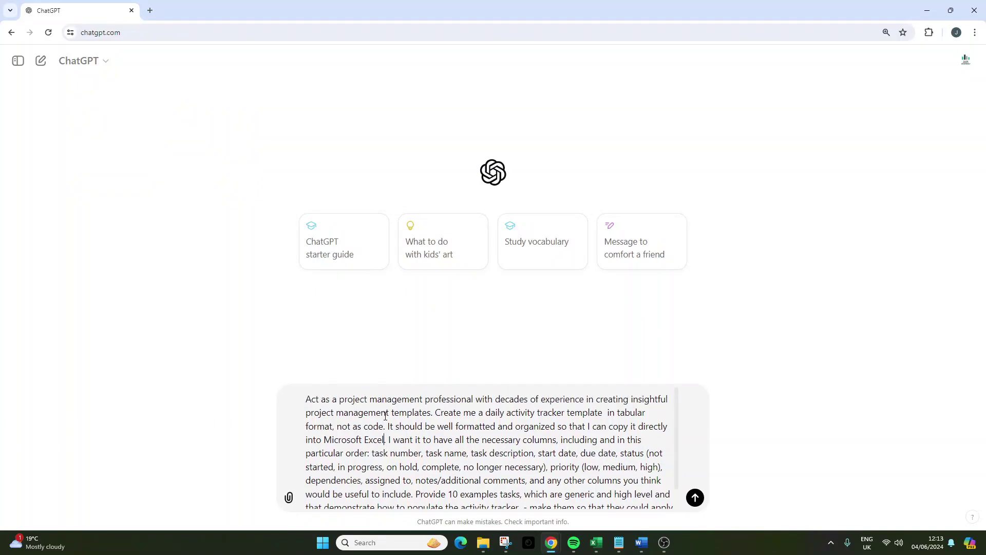
click(348, 399)
drag(306, 399, 432, 414)
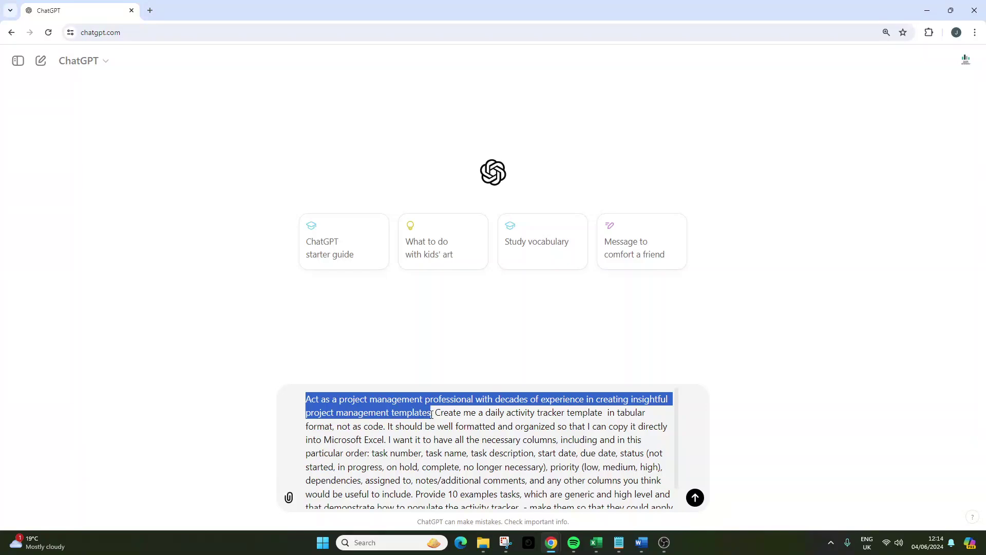
click(436, 412)
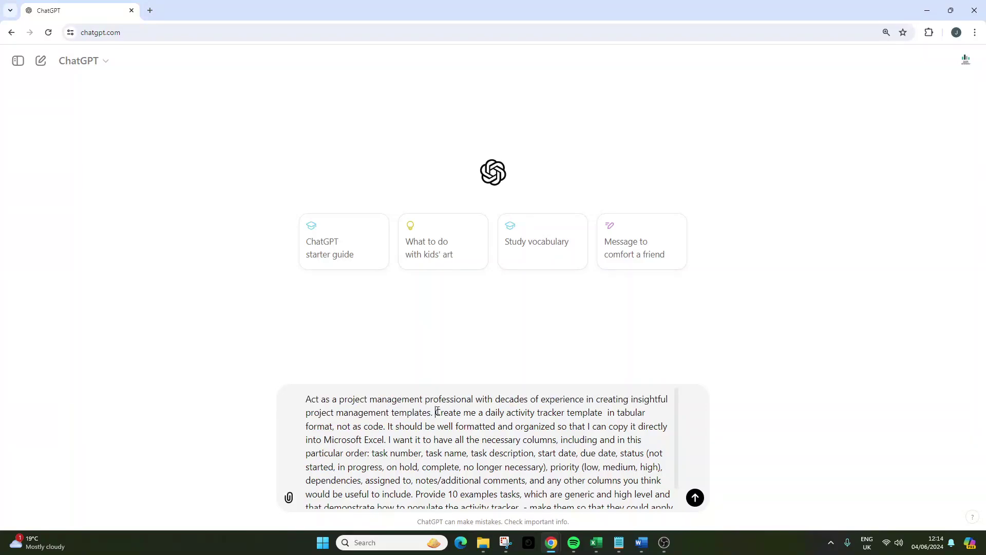
drag(436, 412, 383, 424)
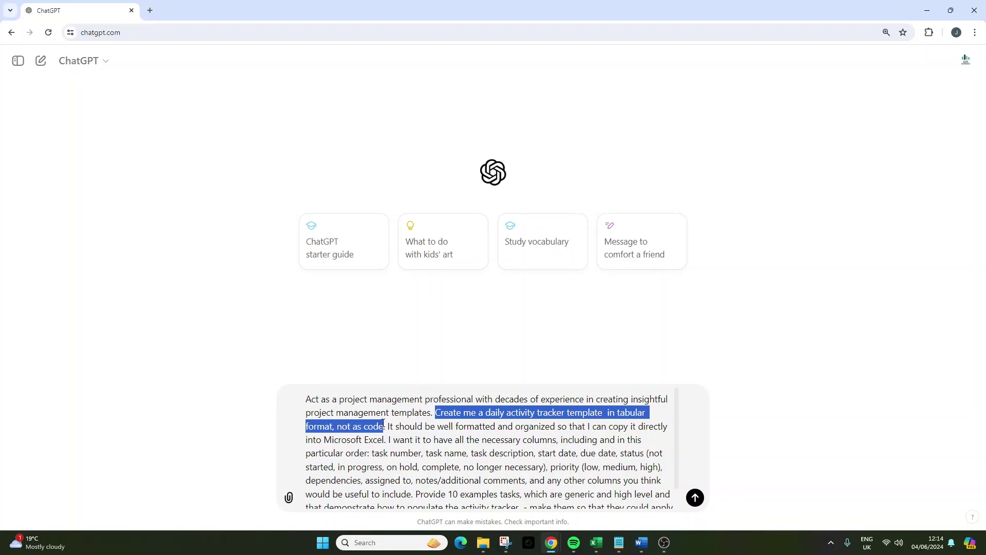
drag(383, 425, 385, 436)
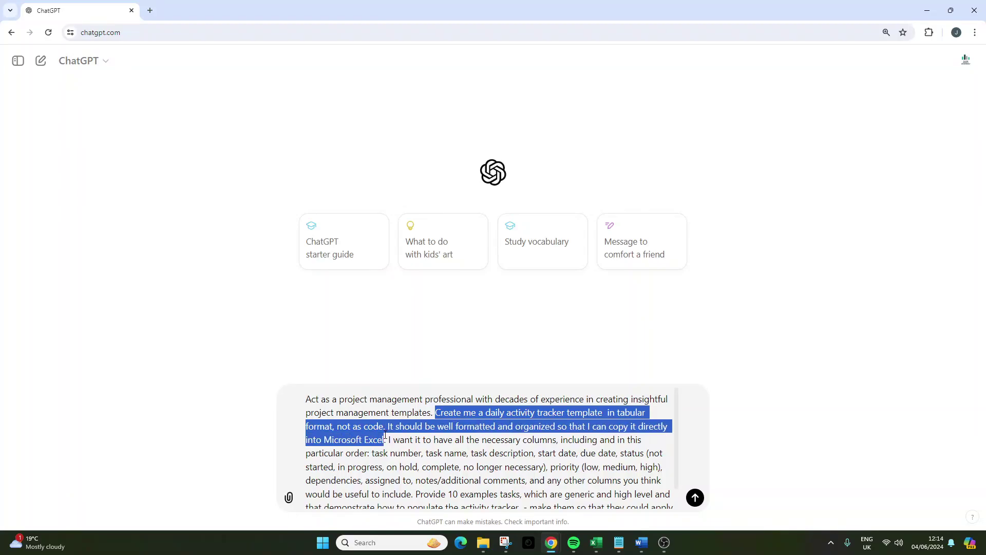
click(390, 439)
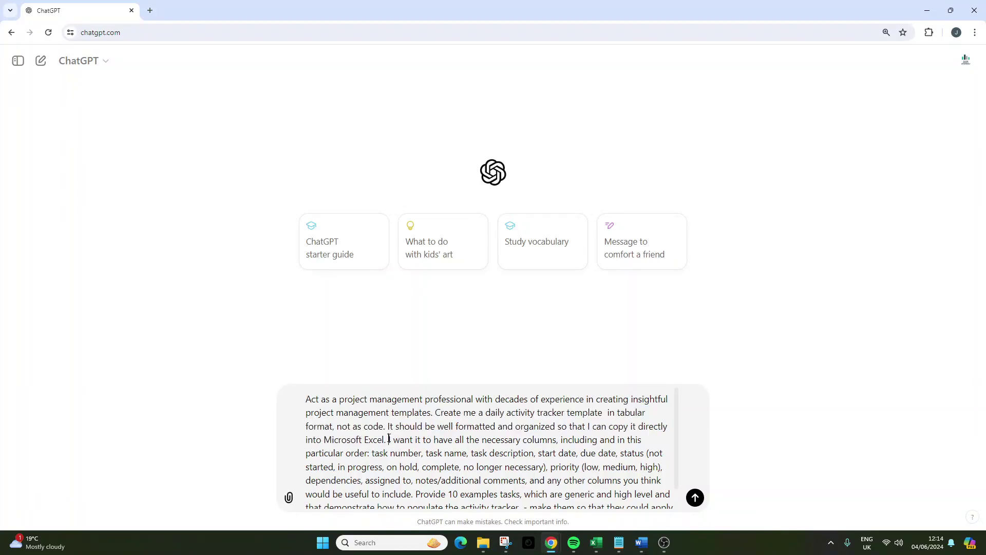
drag(389, 438, 422, 442)
drag(421, 442, 411, 490)
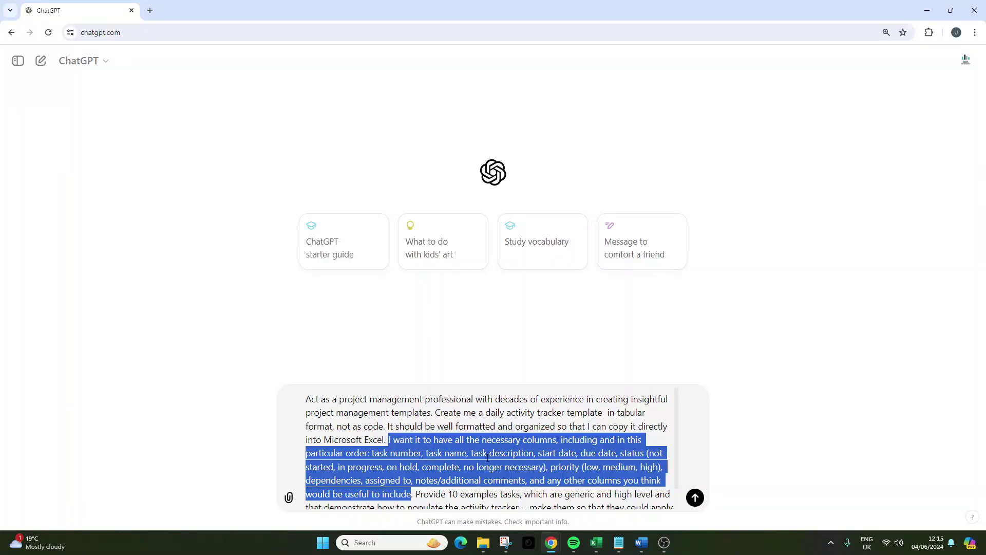
Step: Review the prompt's closing request for other useful columns, then send it to ChatGPT
drag(530, 480, 411, 493)
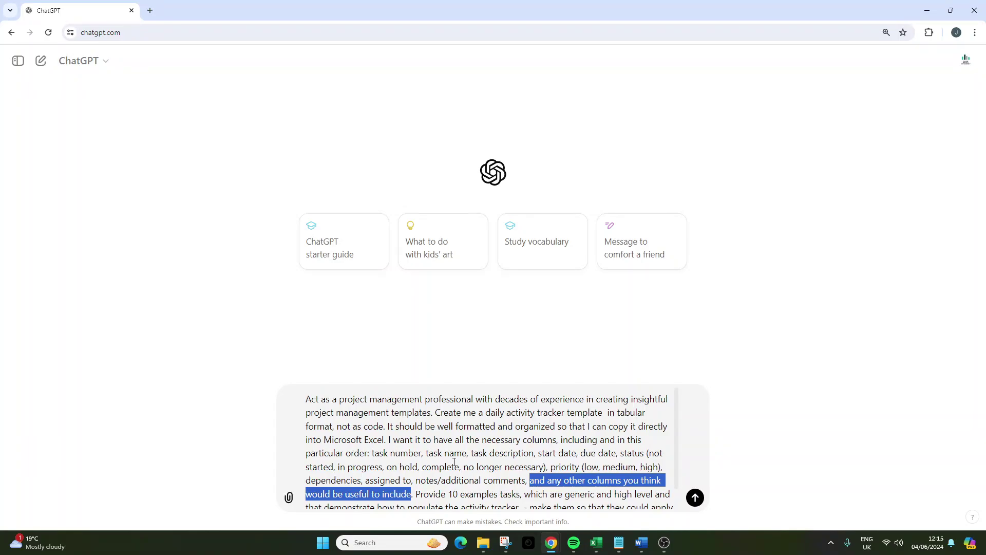
scroll(454, 462, down, 1)
drag(415, 470, 447, 501)
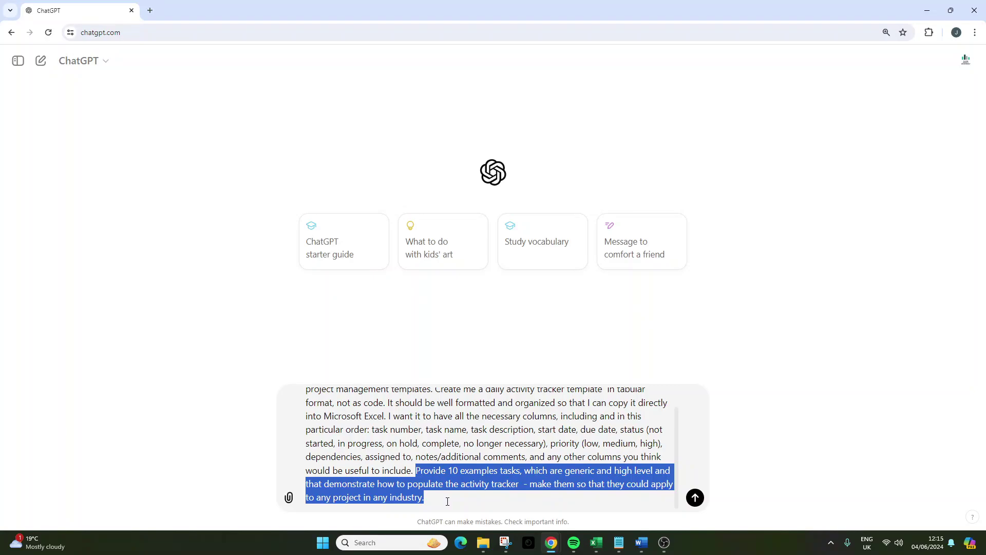
scroll(492, 444, up, 1)
click(488, 437)
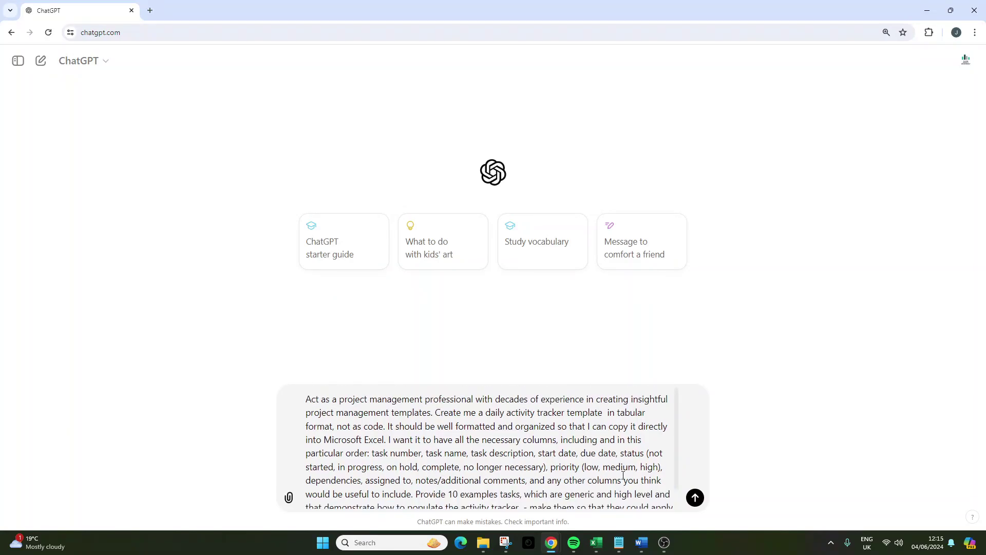
click(696, 499)
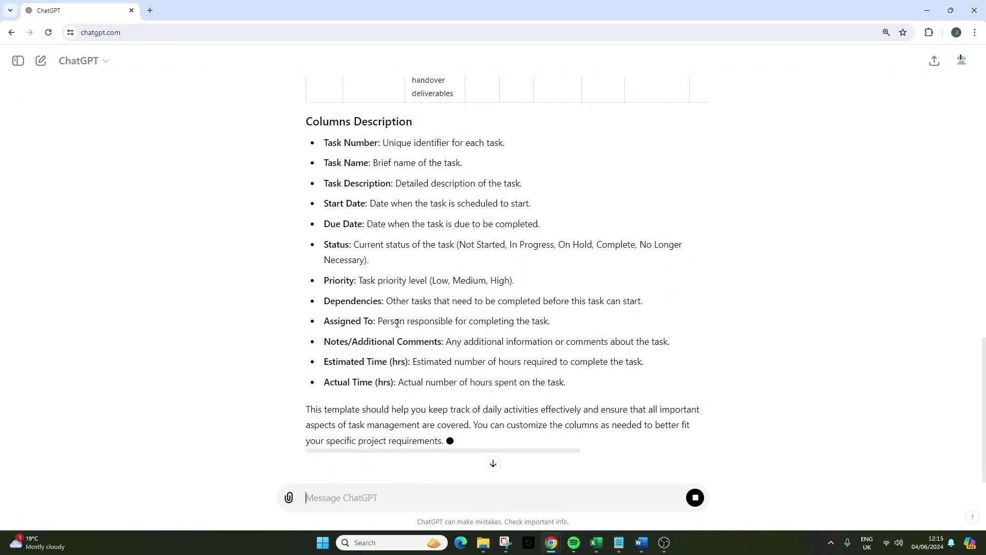
scroll(397, 322, up, 7)
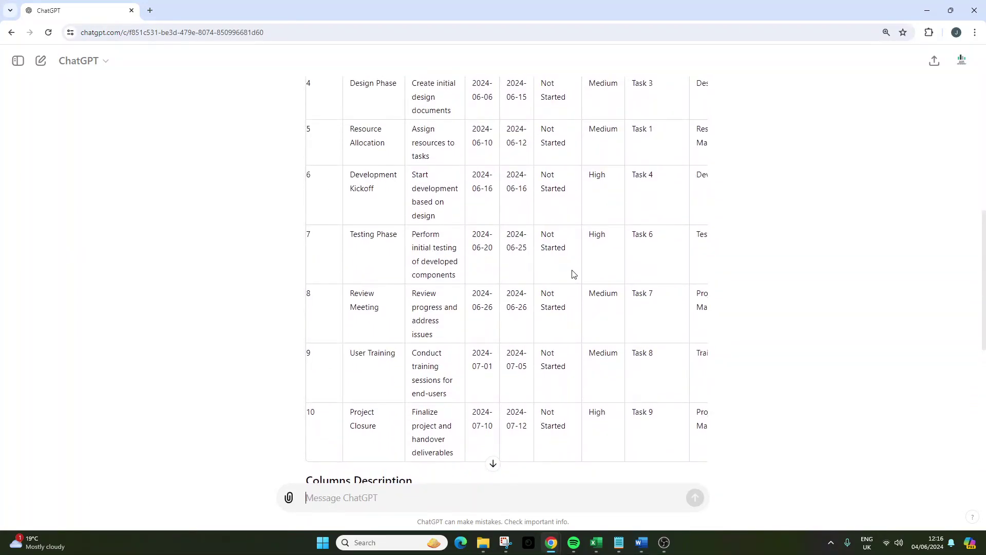
drag(571, 273, 398, 272)
scroll(497, 324, up, 6)
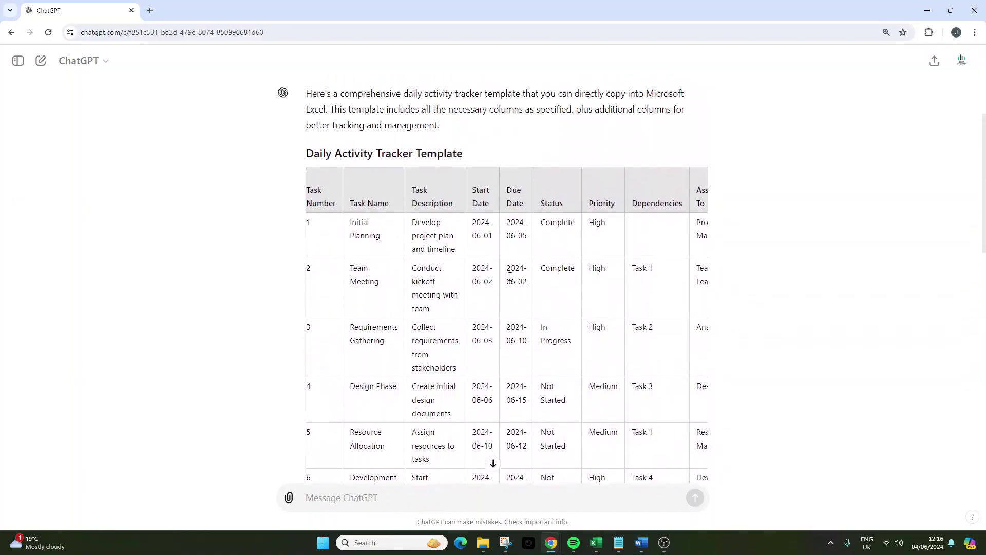
drag(650, 206, 709, 209)
click(622, 210)
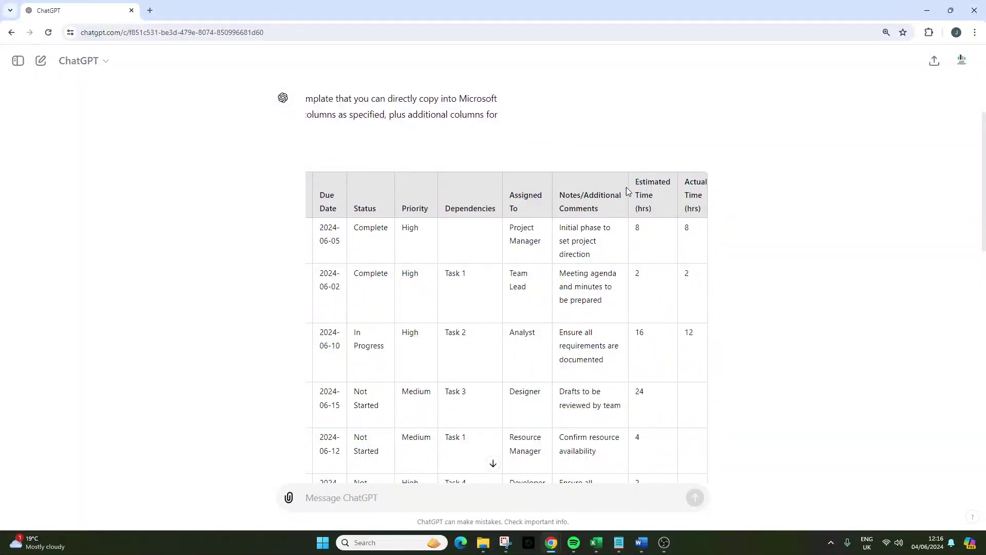
drag(627, 191, 696, 208)
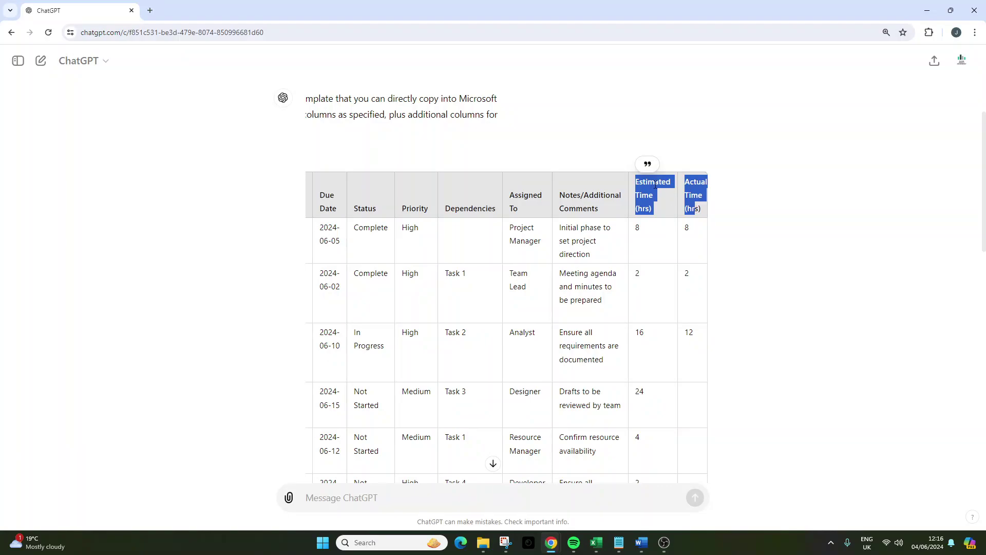
scroll(511, 255, up, 4)
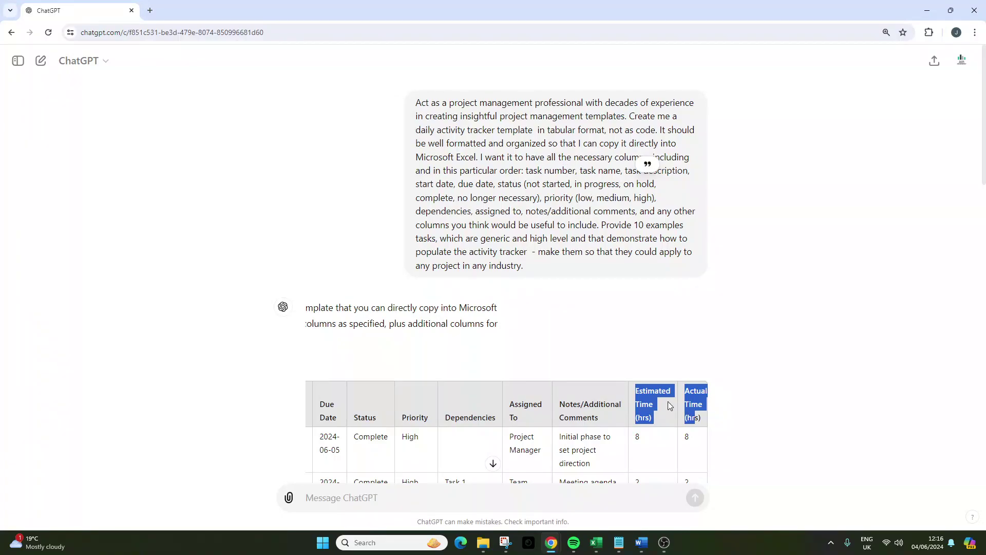
Step: Copy the whole Daily Activity Tracker Template table from the reply and return to Excel
scroll(561, 407, down, 10)
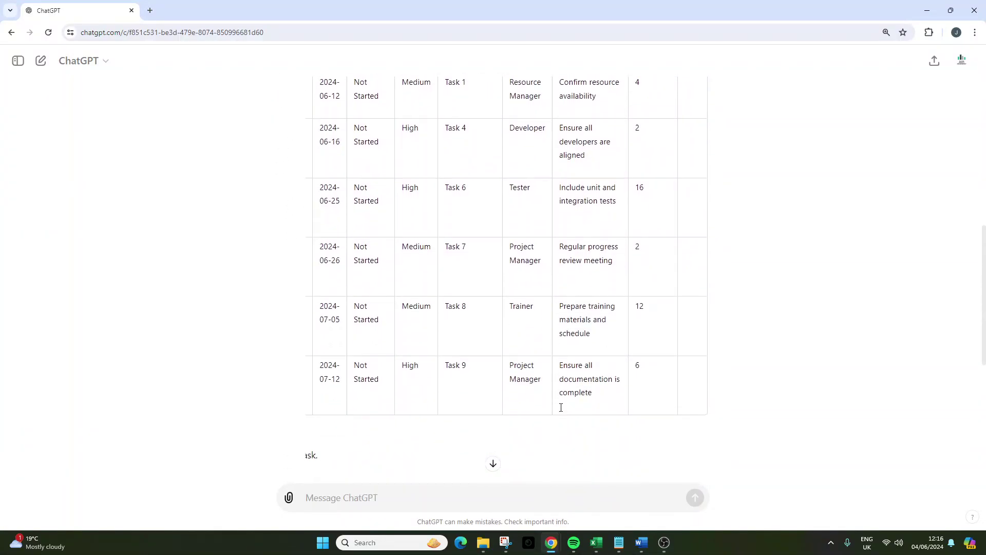
drag(483, 409, 488, 395)
drag(687, 399, 475, 383)
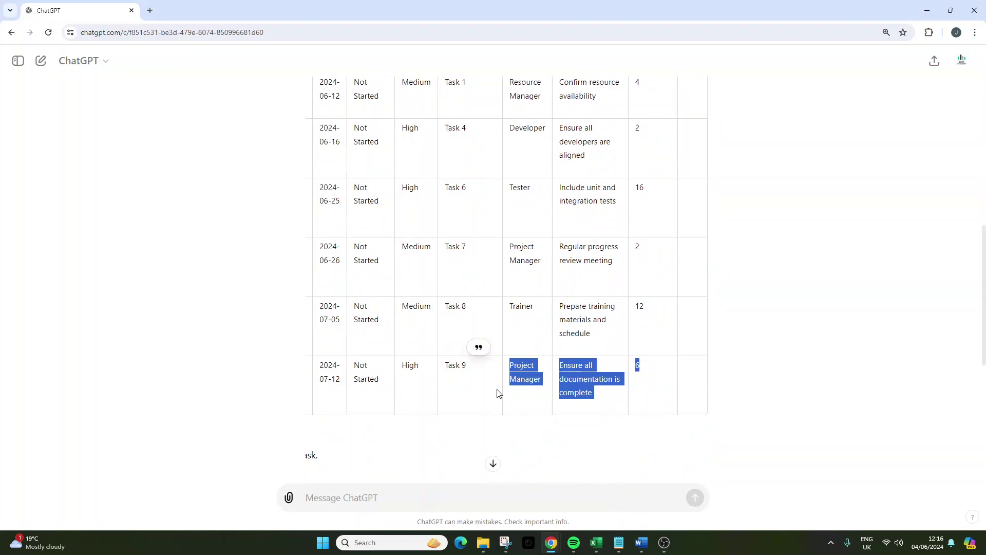
drag(695, 402, 666, 311)
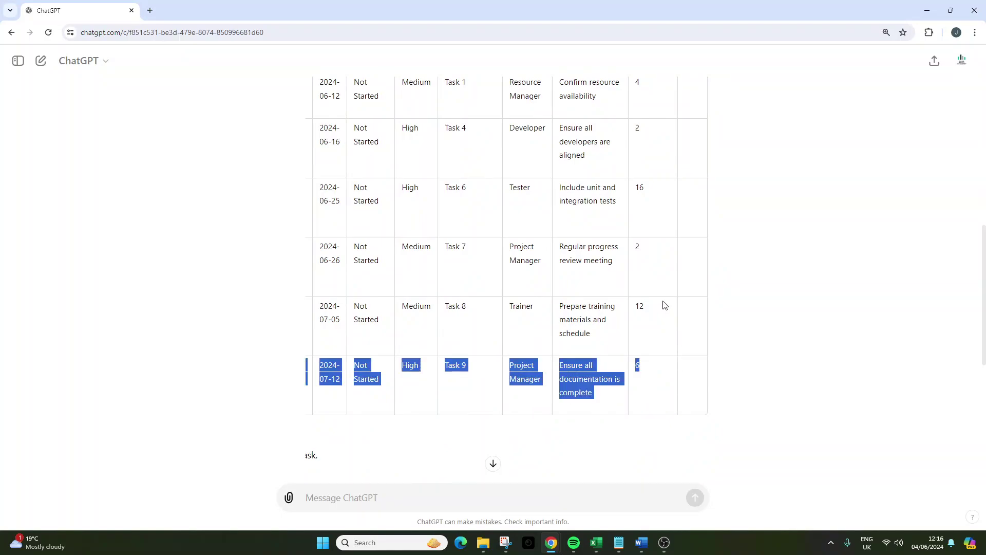
click(730, 389)
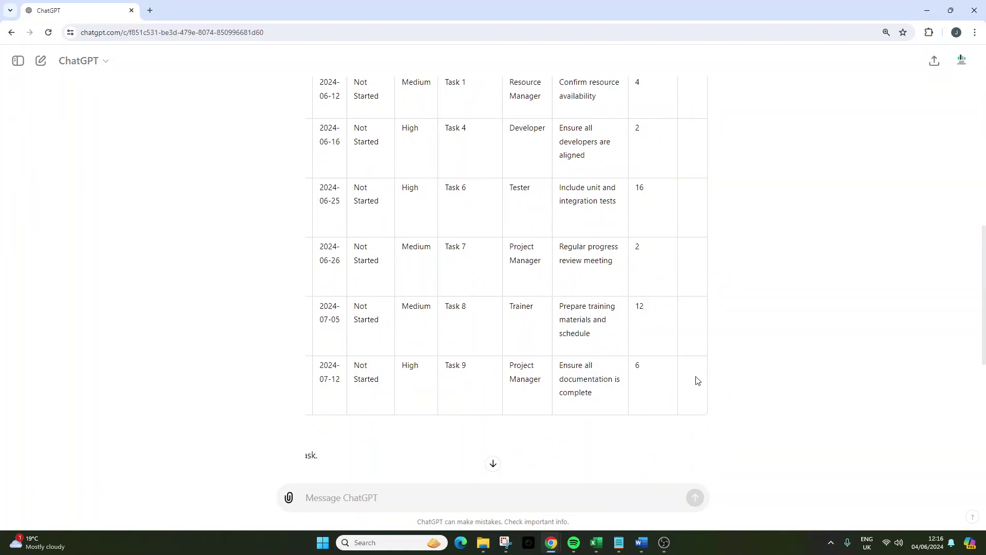
drag(697, 380, 309, 216)
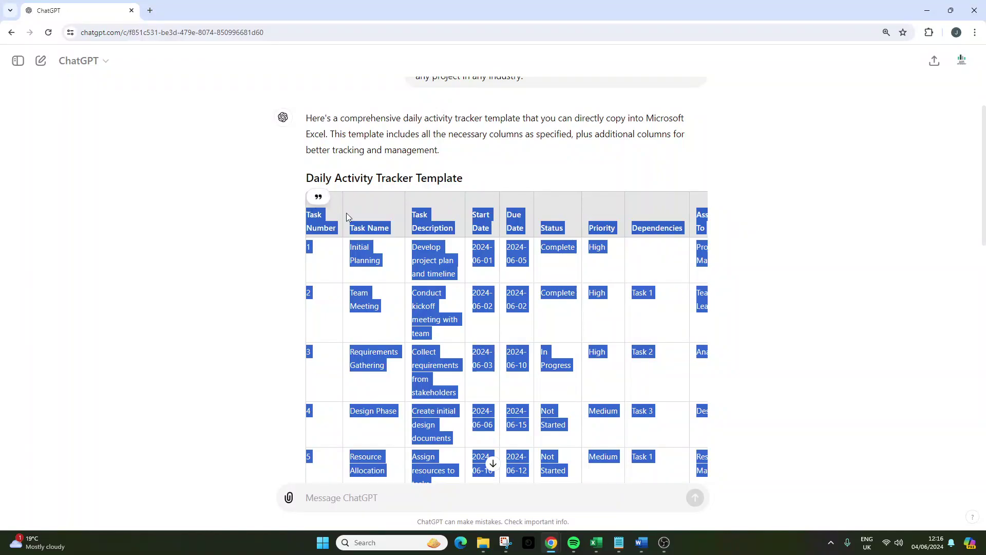
click(596, 542)
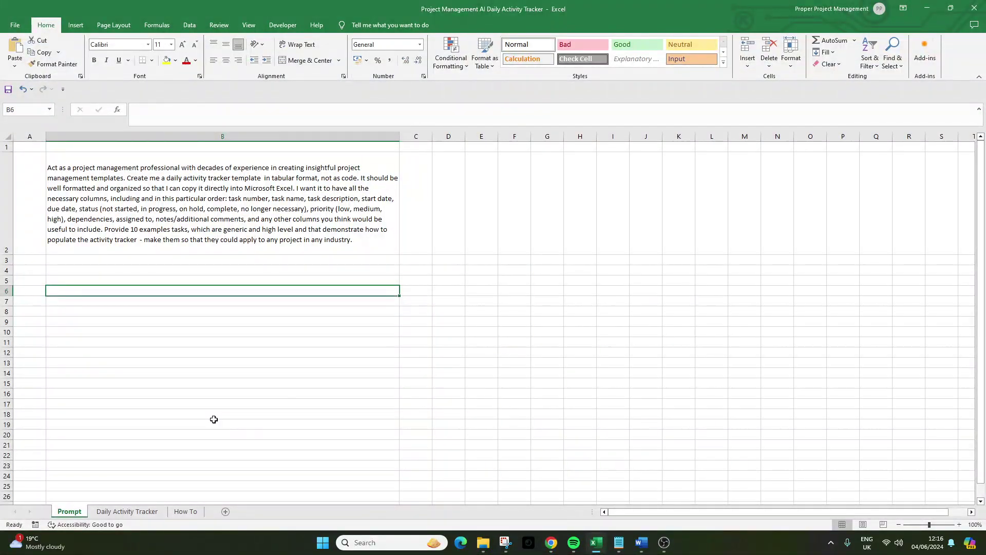
Step: Paste the table at B2 of the How To sheet with Match Destination Formatting and All Borders
click(186, 511)
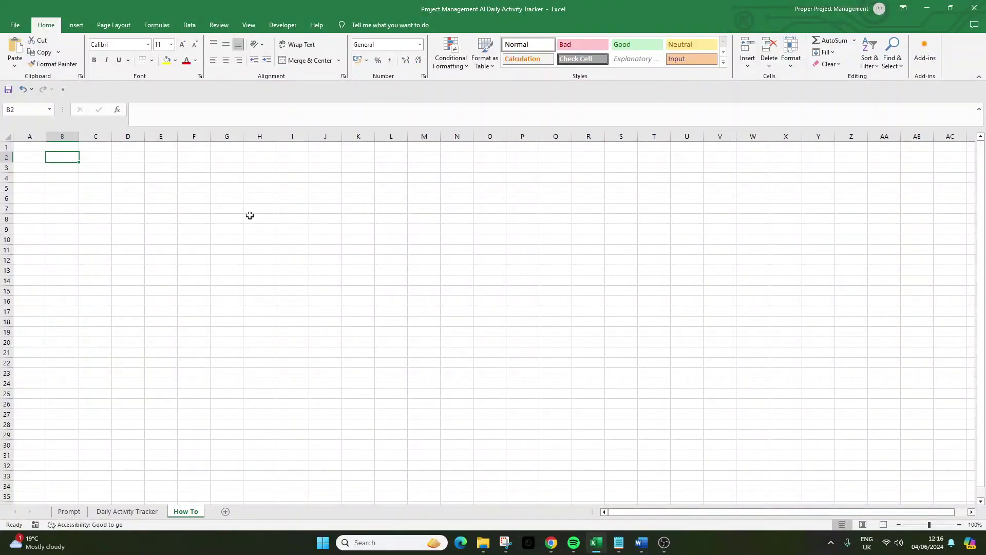
click(14, 66)
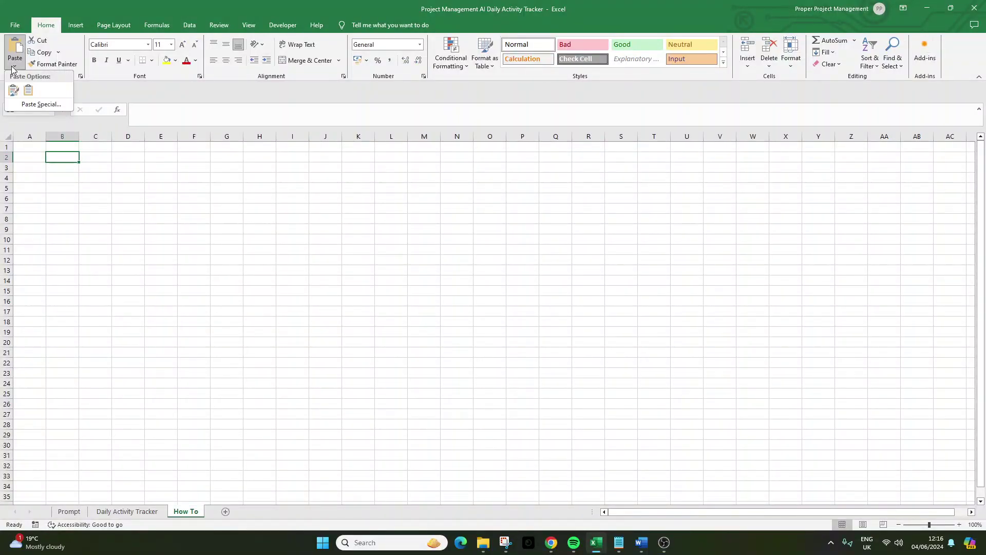
click(28, 92)
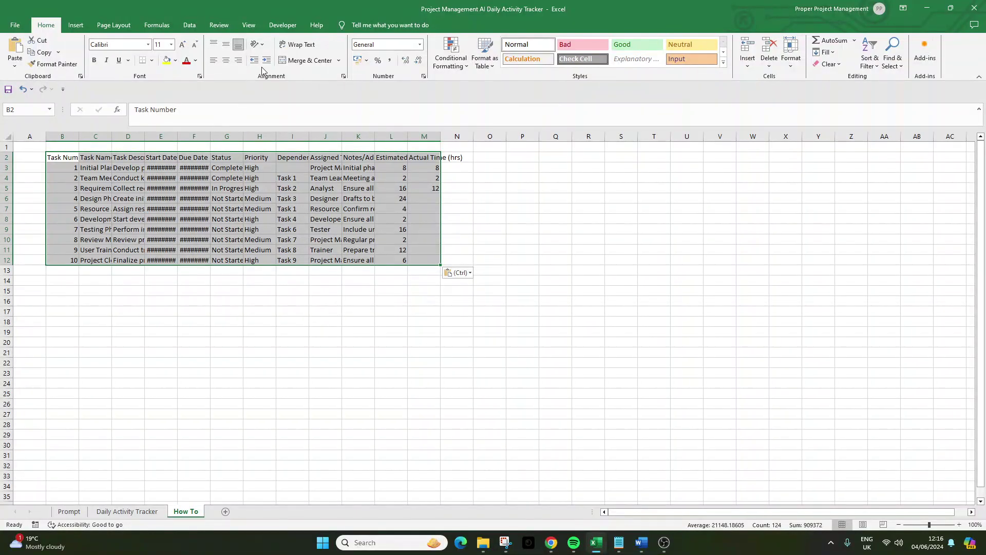
click(154, 61)
click(164, 148)
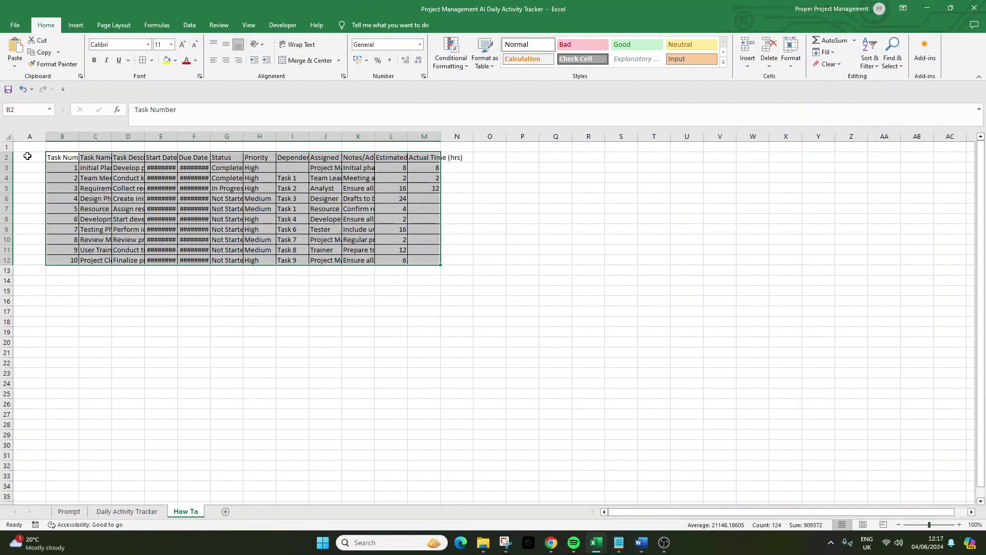
click(8, 136)
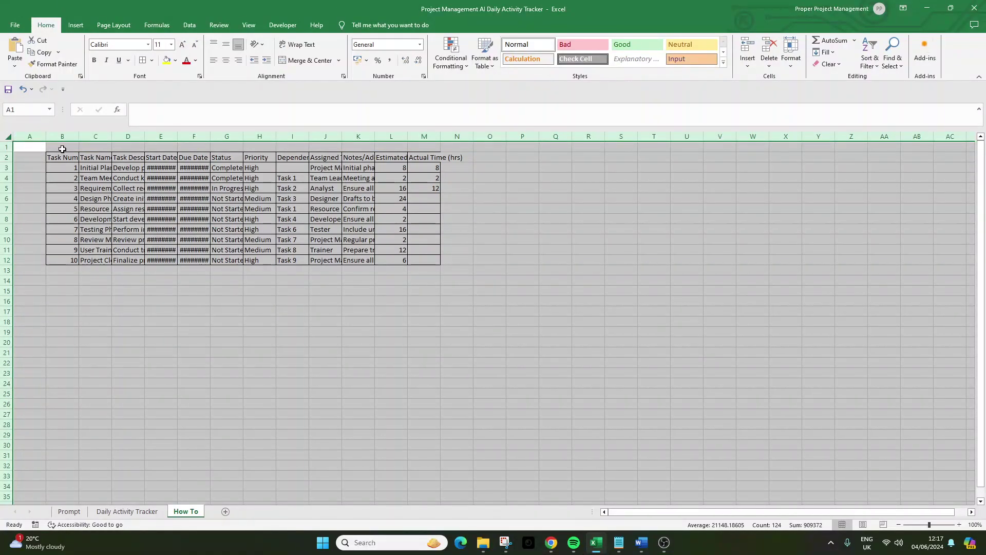
Step: Set the sheet font to Aptos and make the B2:M2 headers bold at 14 pt
click(148, 45)
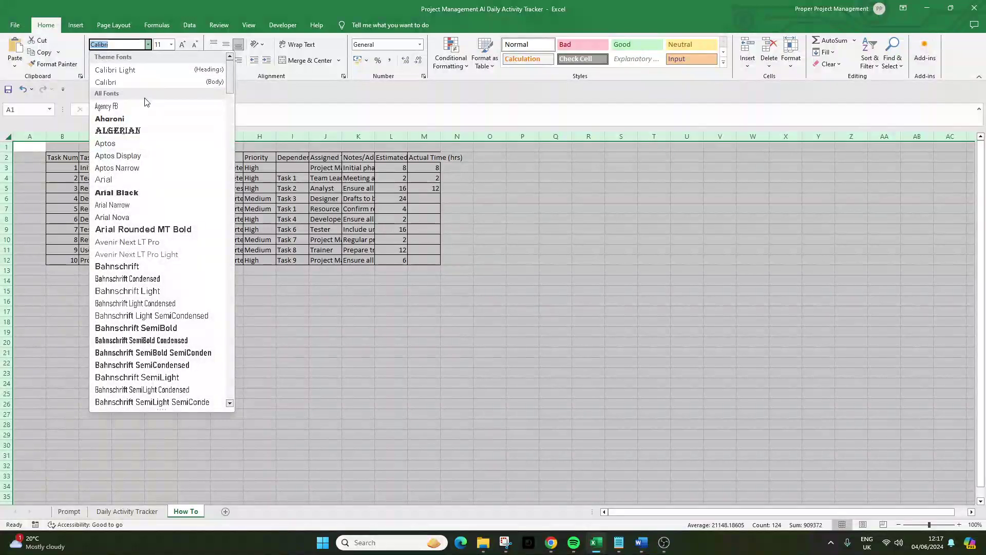
click(134, 146)
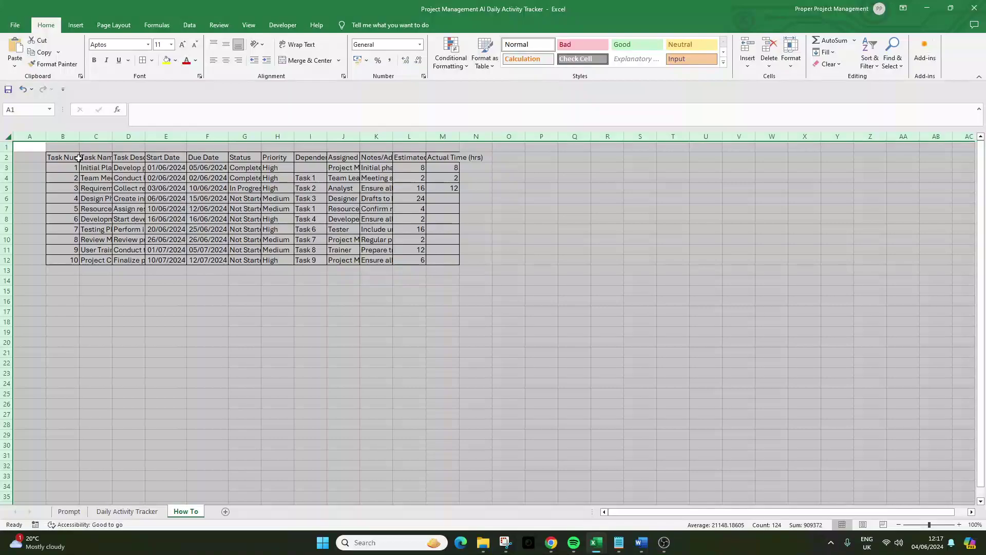
drag(79, 159, 443, 158)
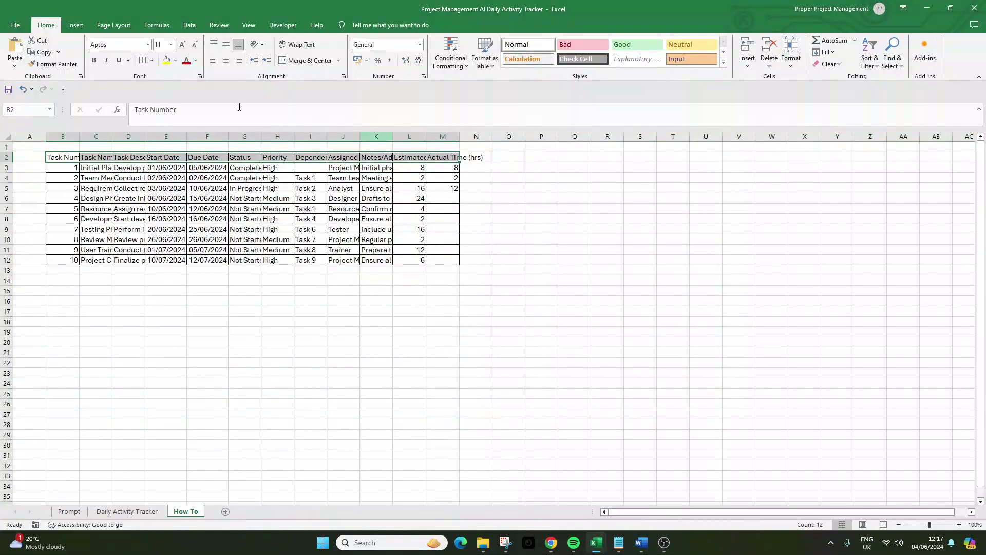
click(94, 60)
click(182, 45)
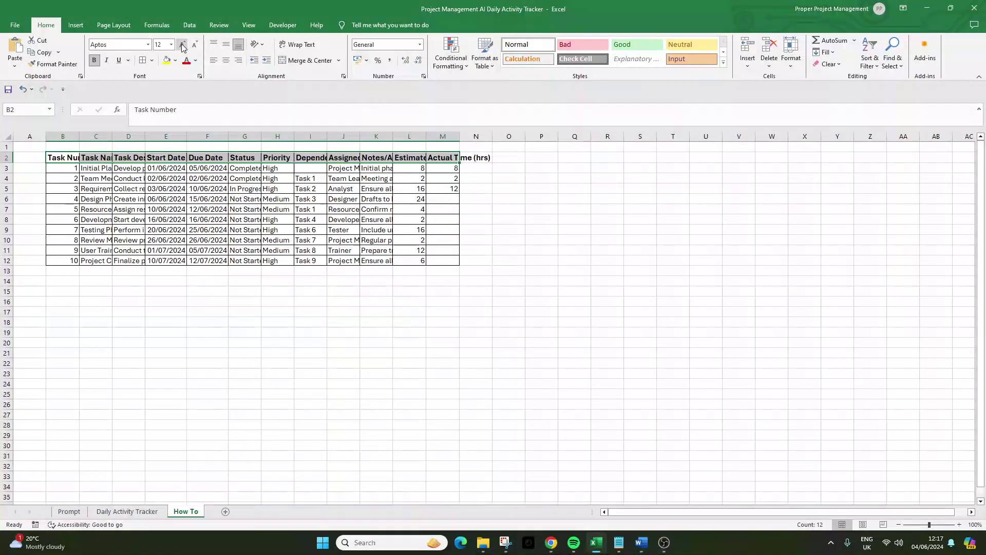
click(182, 45)
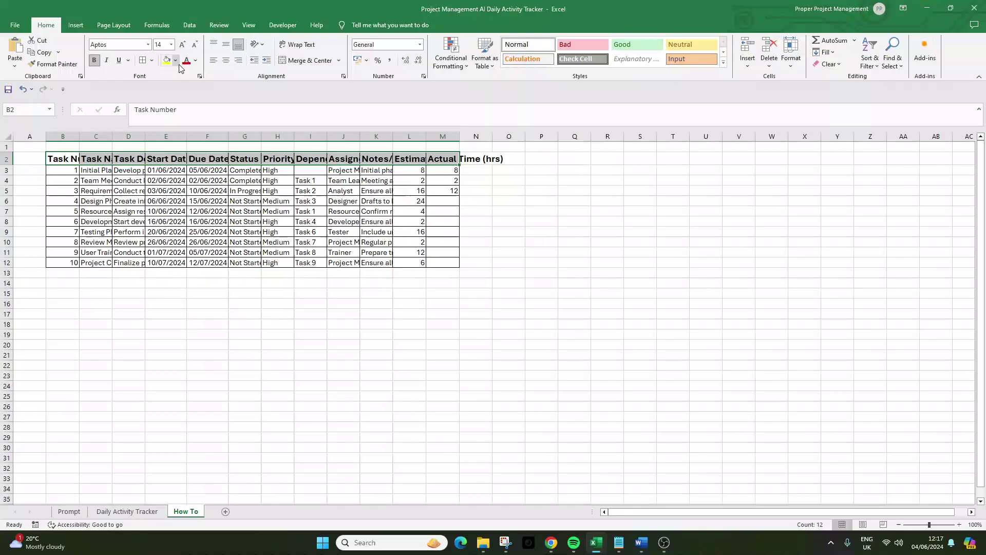
Step: Leave the header row with no fill colour and check the due date in F9
click(176, 60)
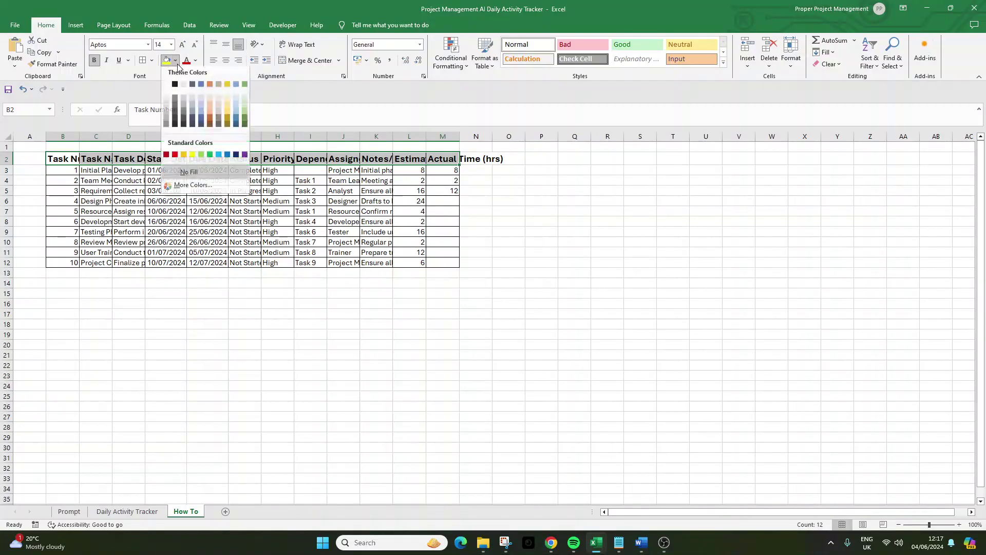
click(168, 108)
click(207, 283)
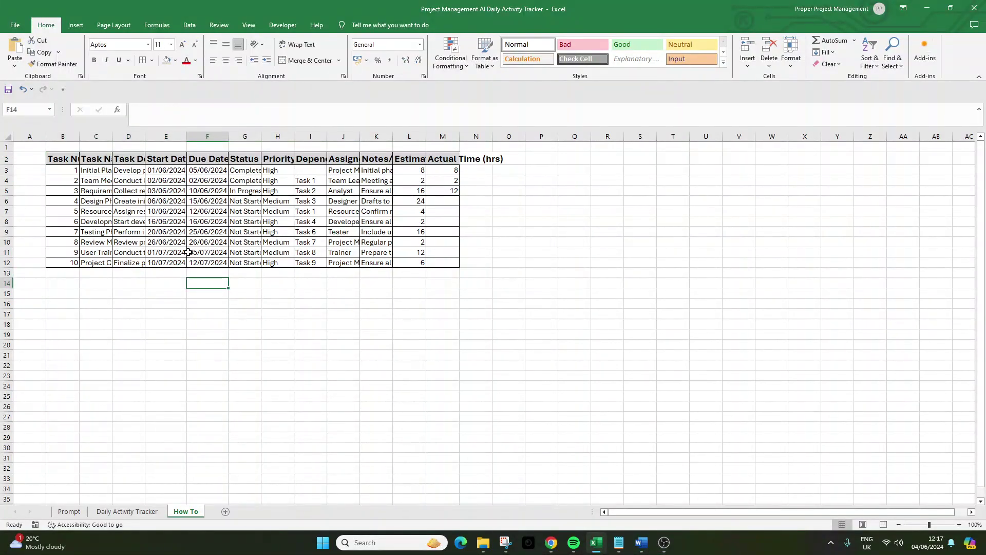
click(8, 137)
click(207, 232)
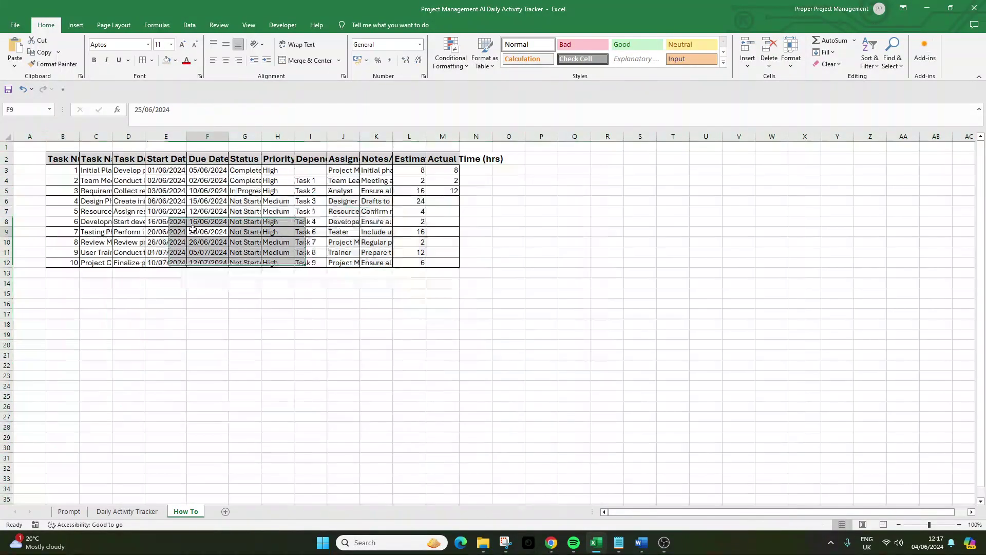
Step: Wrap text across the whole sheet and shrink all rows to a short uniform height
click(9, 136)
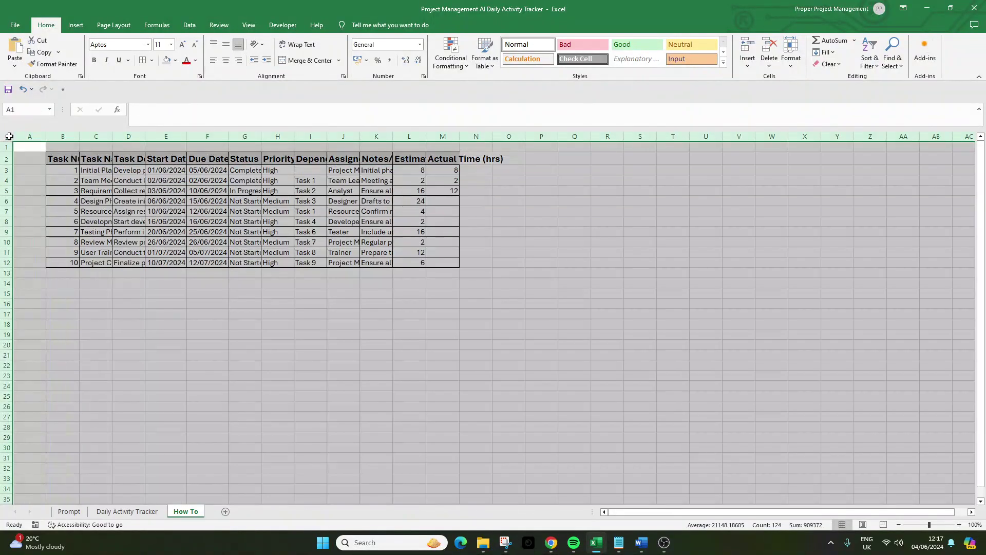
click(301, 45)
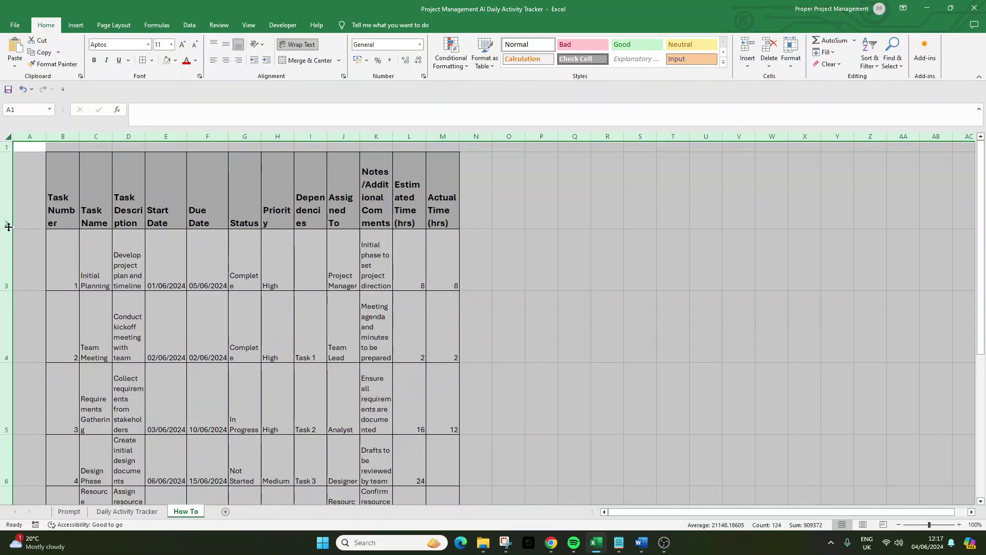
drag(9, 227, 8, 162)
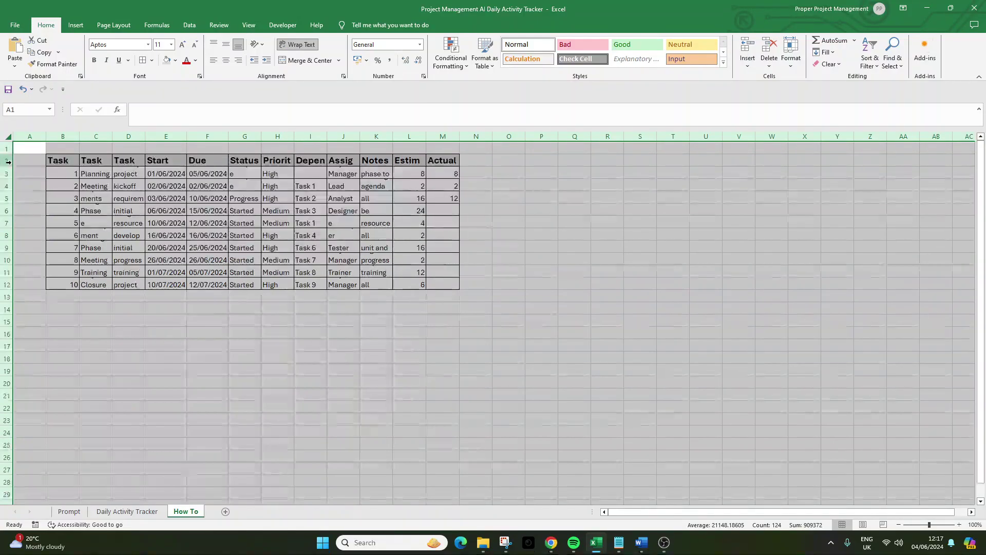
click(126, 211)
Step: AutoFit columns C, D and G, narrow B slightly, and widen column I for Dependencies
drag(79, 140, 78, 140)
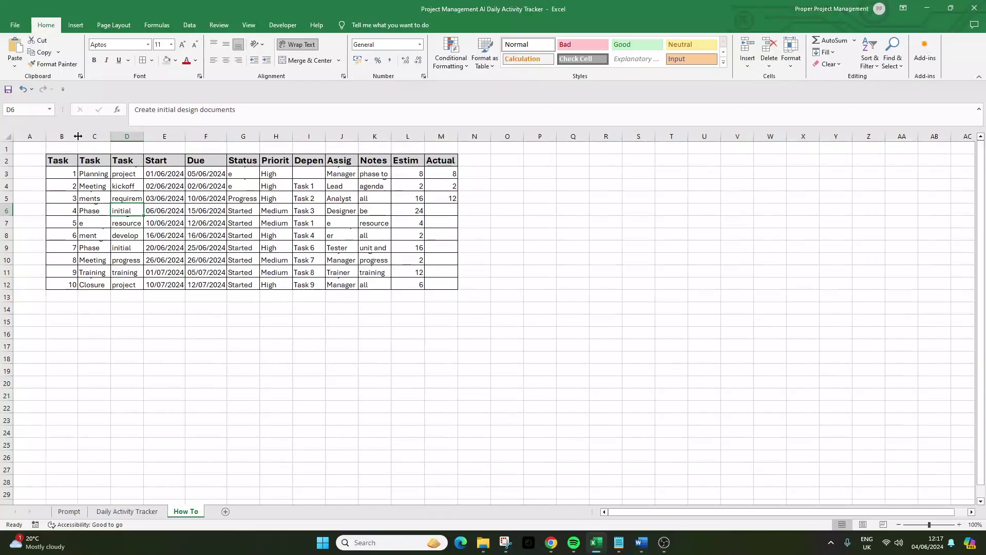
double_click(111, 140)
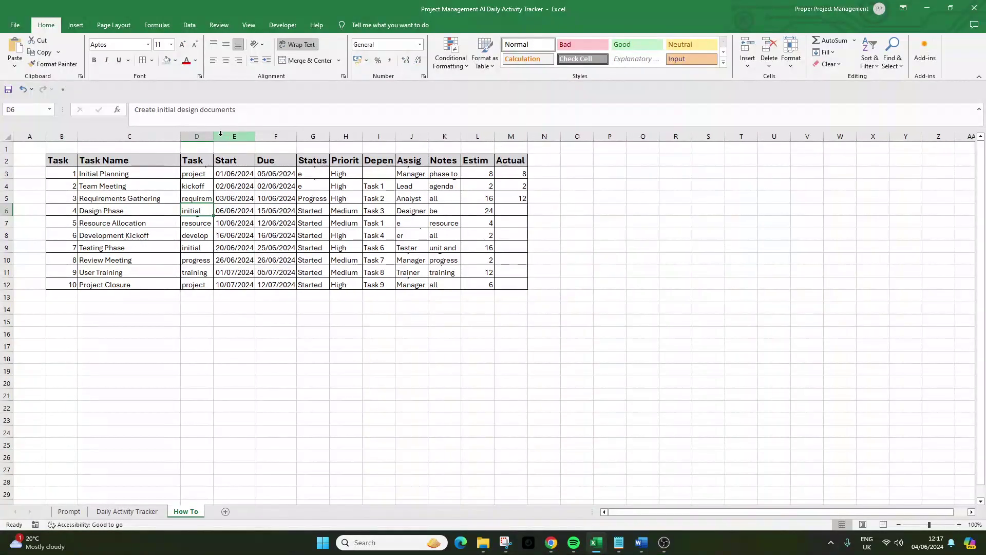
double_click(213, 136)
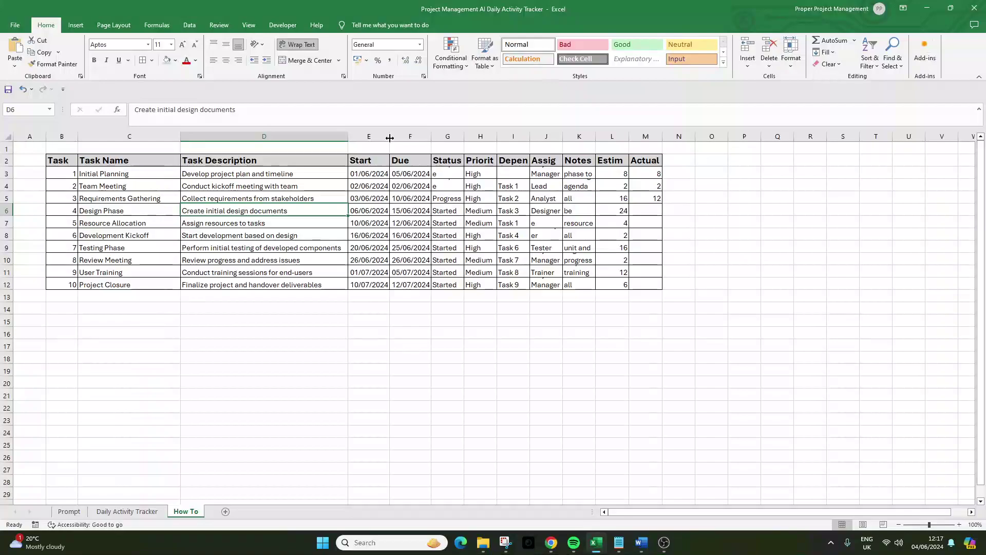
double_click(390, 137)
double_click(464, 135)
double_click(474, 136)
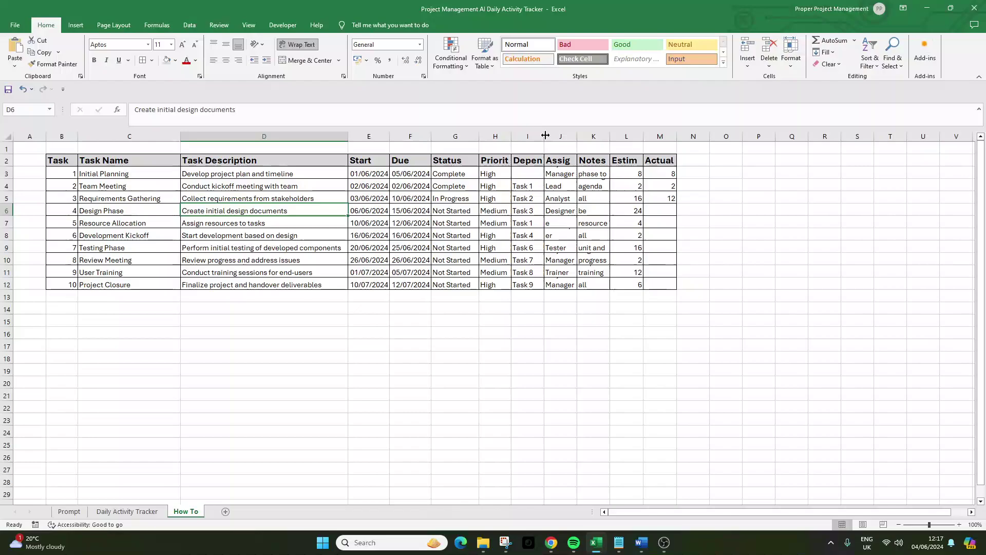
drag(544, 136, 855, 136)
Step: Widen columns L and H, and move the Notes column to the end after Actual Time
click(800, 137)
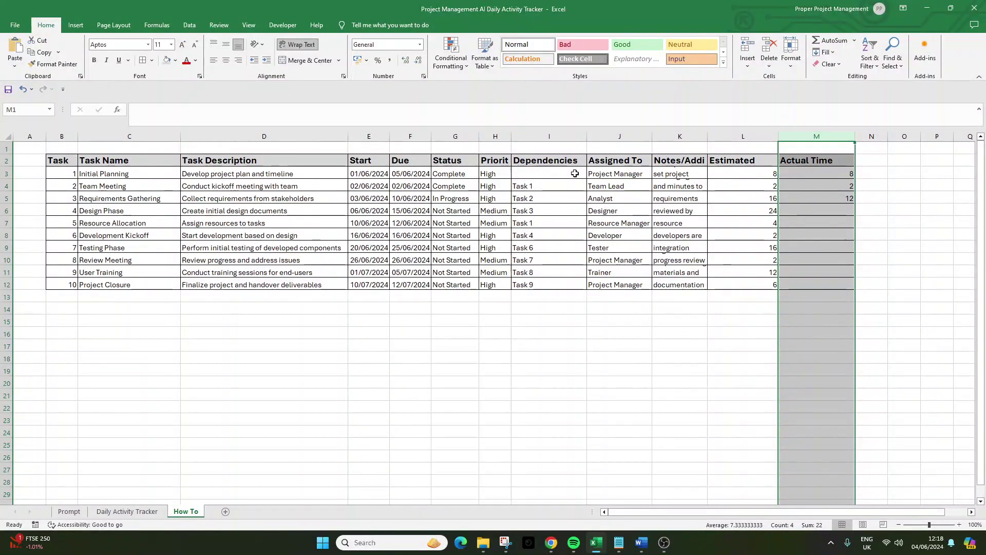
drag(512, 136, 546, 136)
click(712, 136)
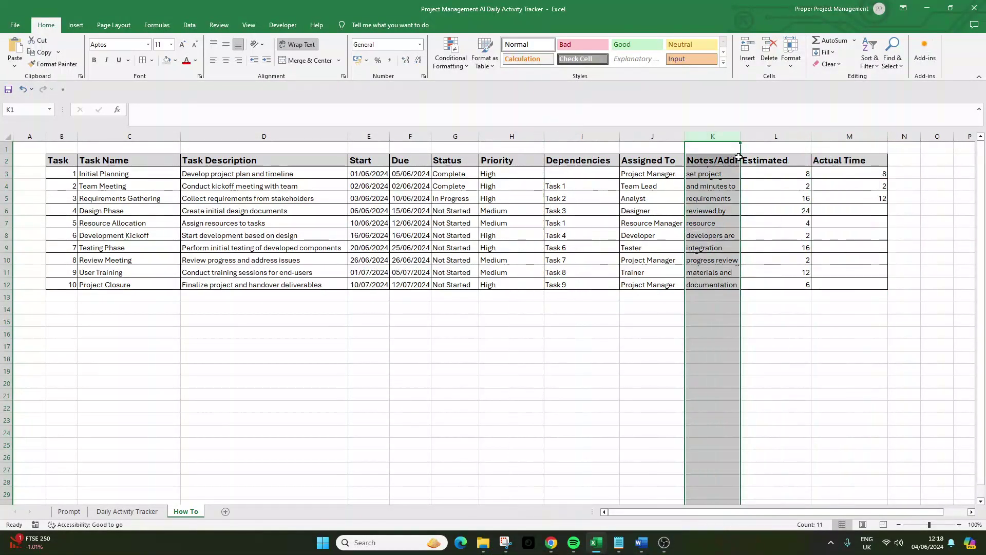
drag(741, 154, 975, 137)
right_click(691, 136)
click(729, 215)
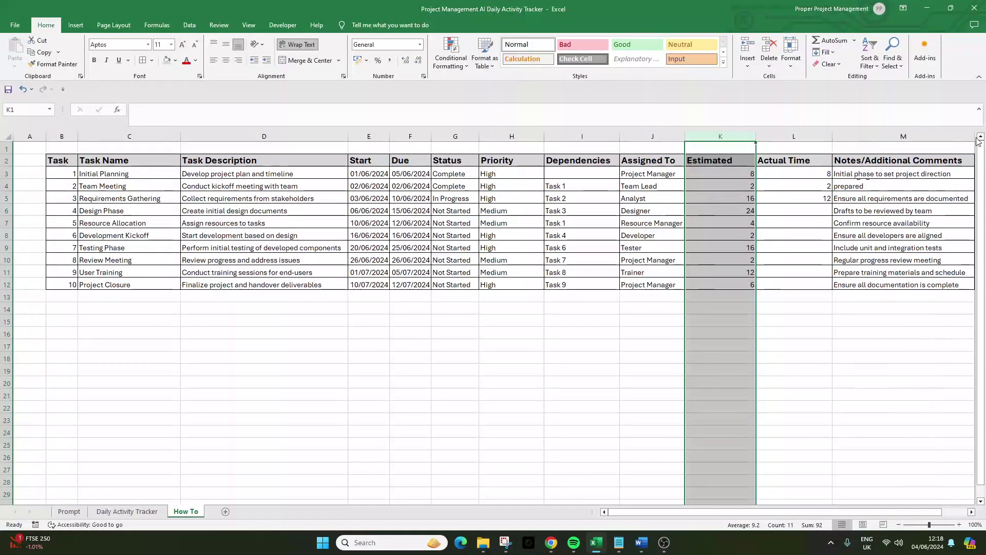
click(744, 164)
key(Right)
Step: Heighten the header row, narrow the Estimated and Actual Time columns, and AutoFit the notes column
drag(11, 167, 10, 178)
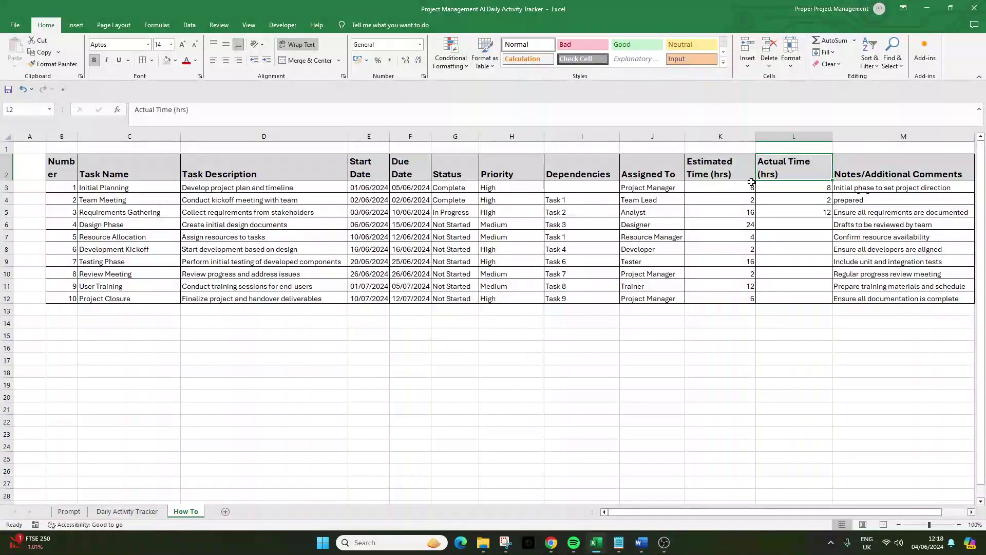
drag(832, 137, 829, 137)
drag(754, 135, 739, 135)
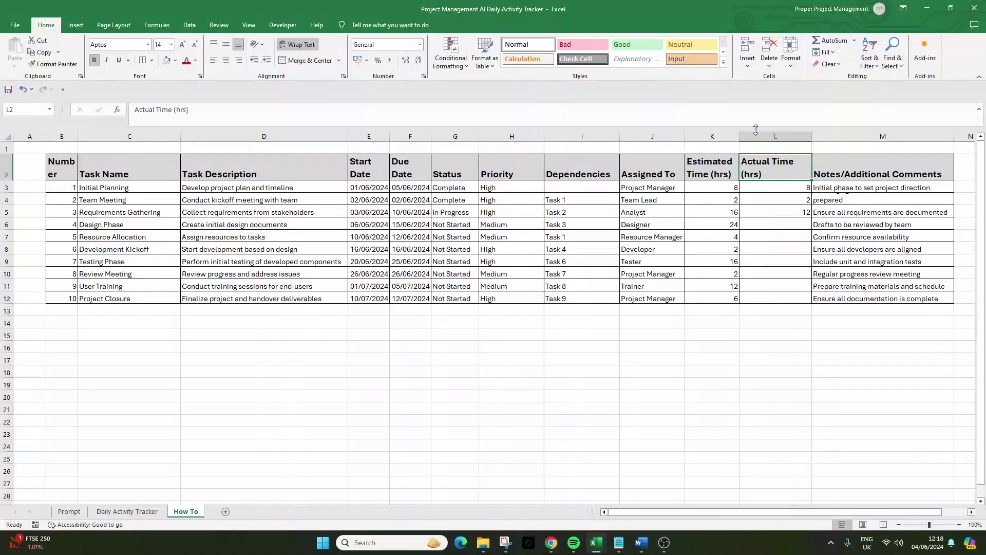
drag(812, 136, 792, 136)
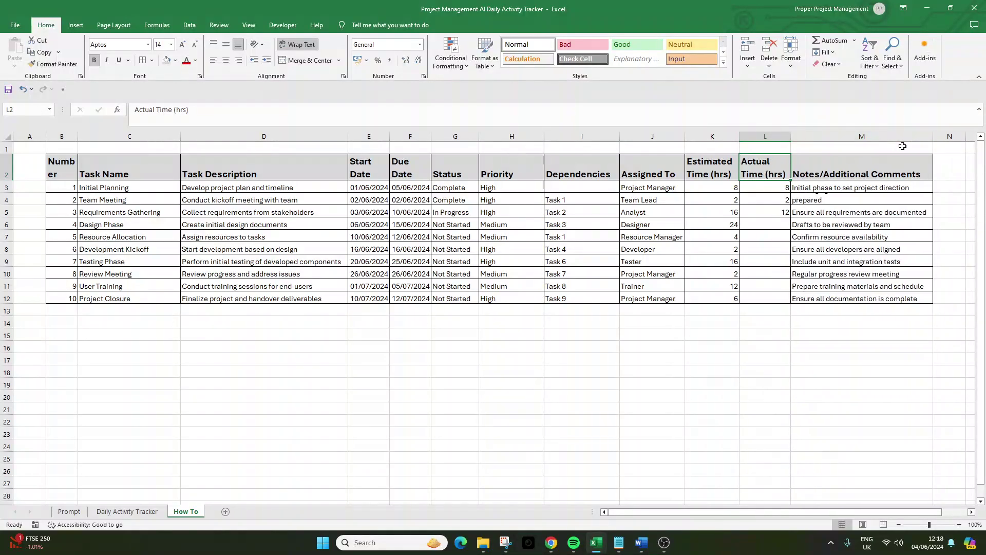
double_click(932, 138)
Step: Resize task rows 3–12 together and widen column B so 'Task Number' fits
click(7, 187)
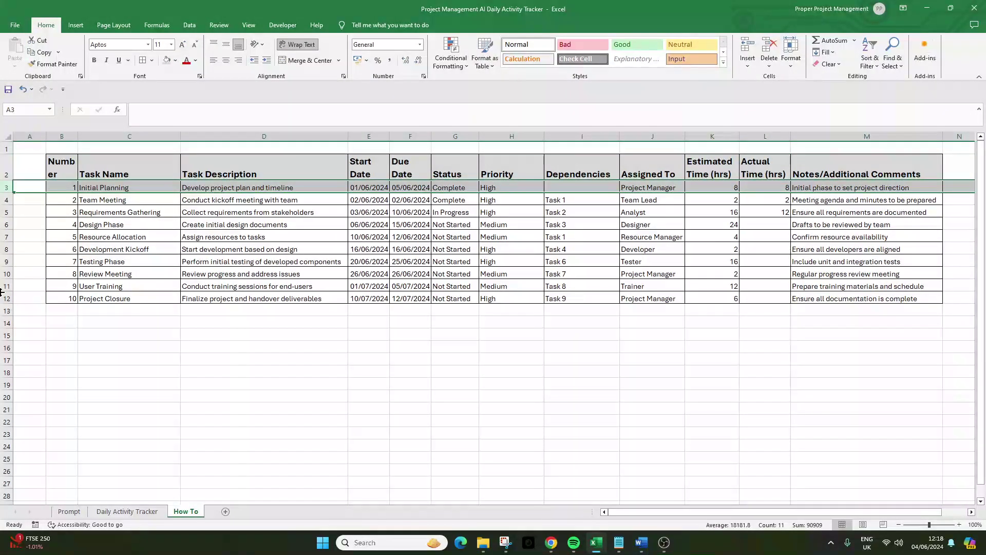
shift+click(5, 298)
drag(7, 282, 9, 203)
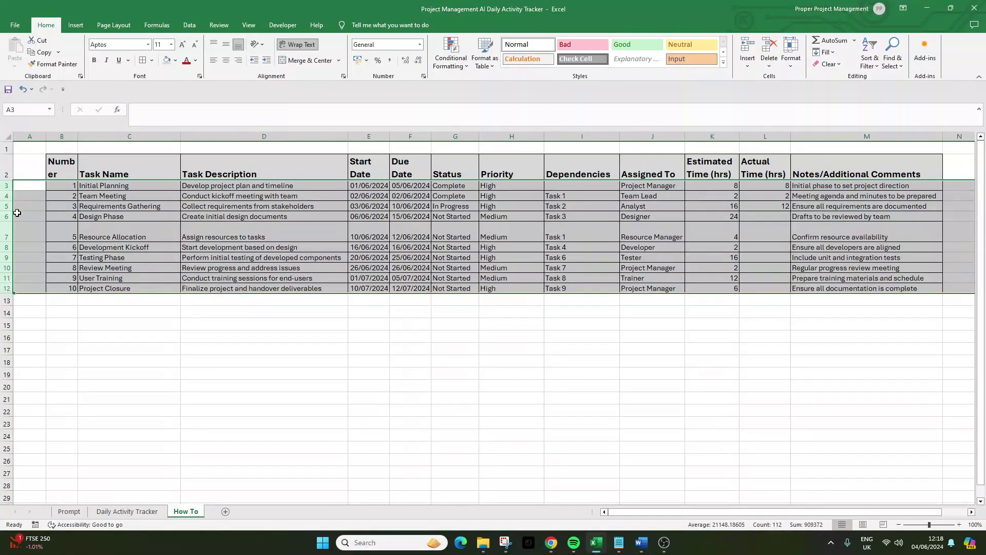
click(794, 257)
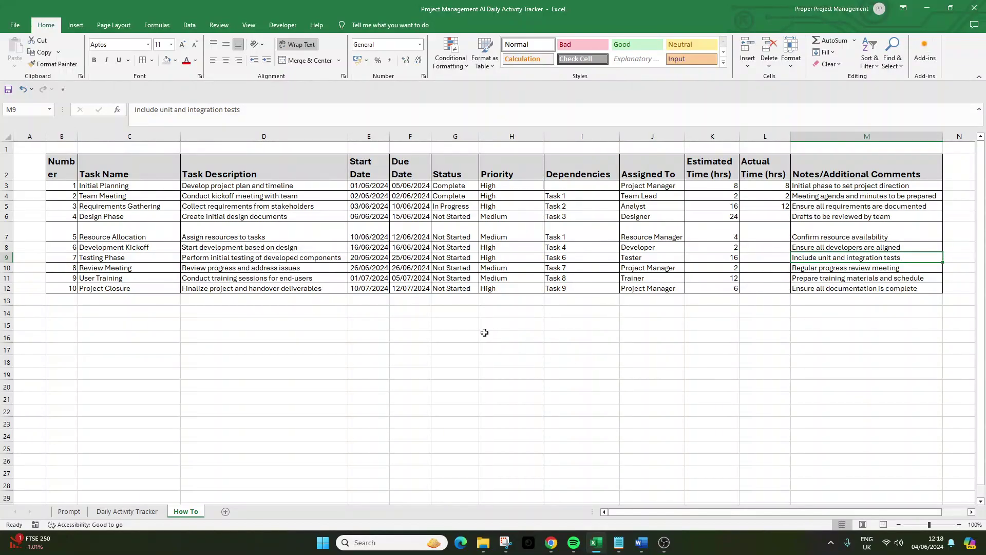
drag(78, 136, 92, 136)
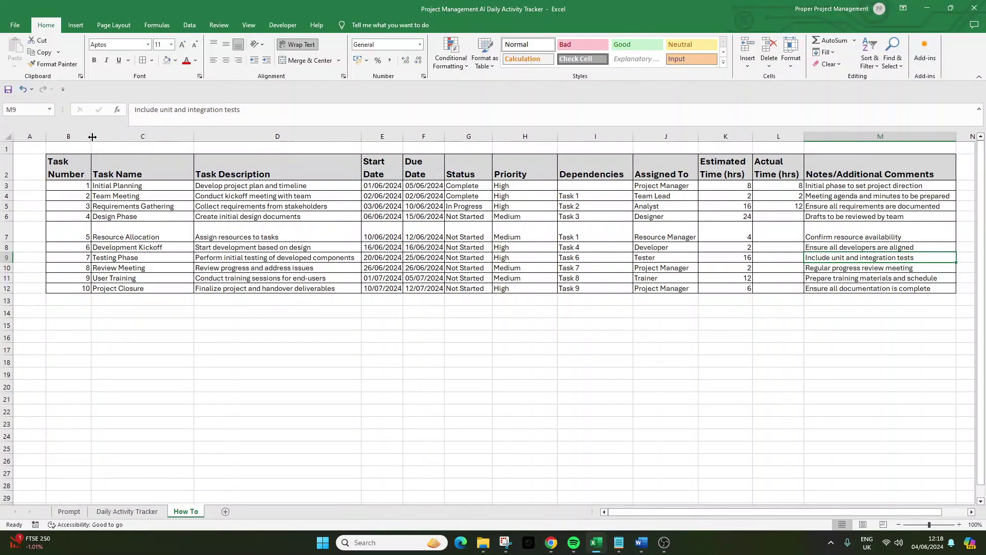
click(287, 359)
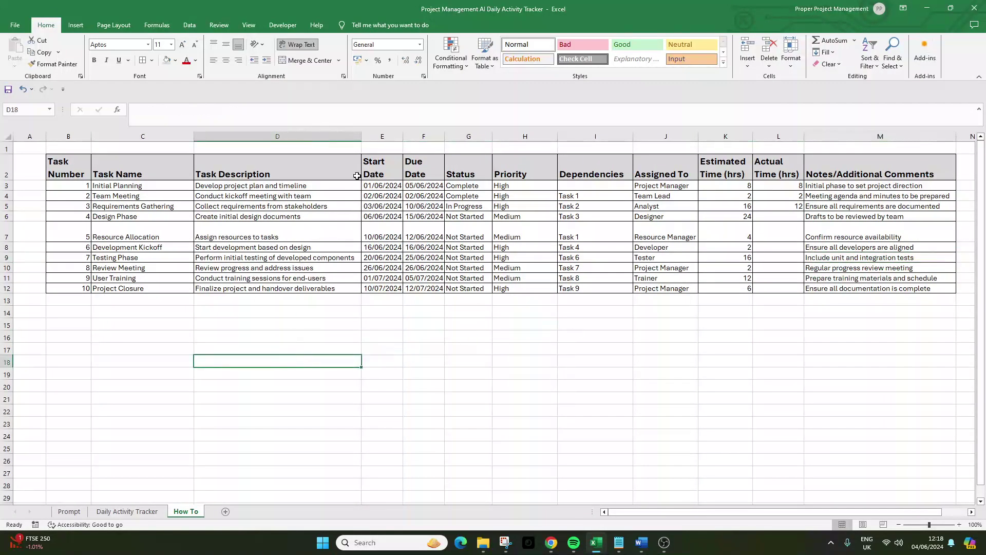
Step: Insert two blank rows above the tracker table
right_click(7, 149)
click(23, 236)
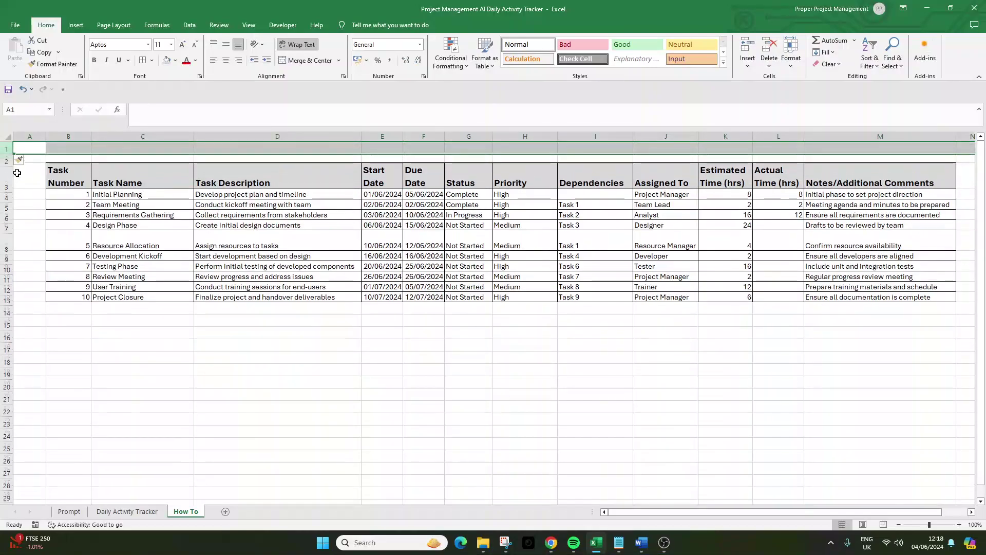
right_click(7, 152)
click(23, 233)
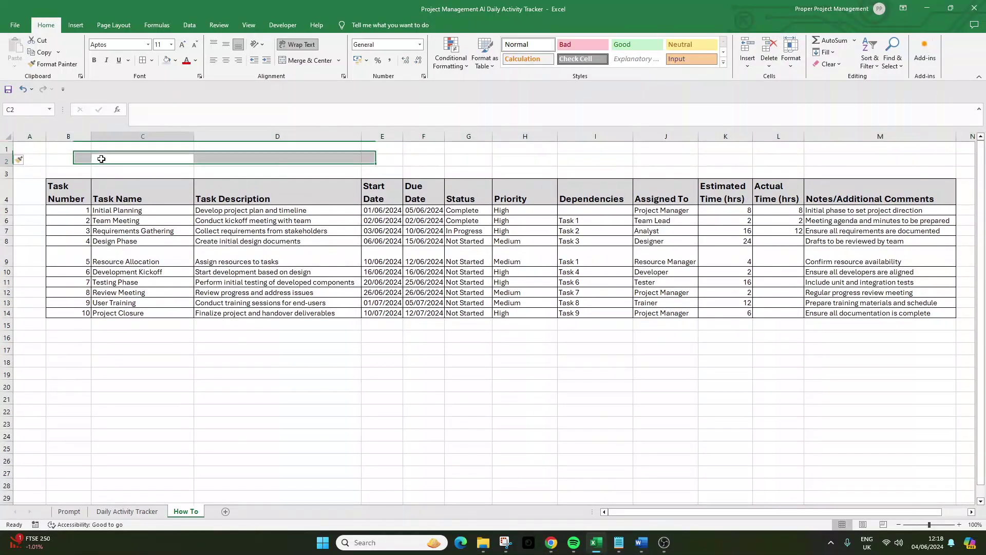
Step: Enter the title 'Daily Activity Tracker for Team Alpha' in C2
click(101, 159)
text(Daily Ac)
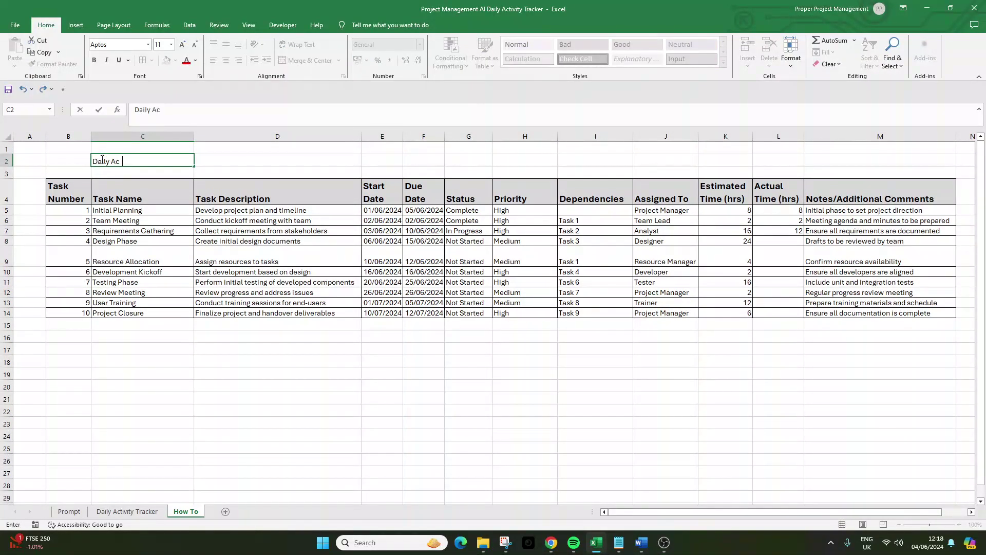
text(tivity Tracker for Jeremy)
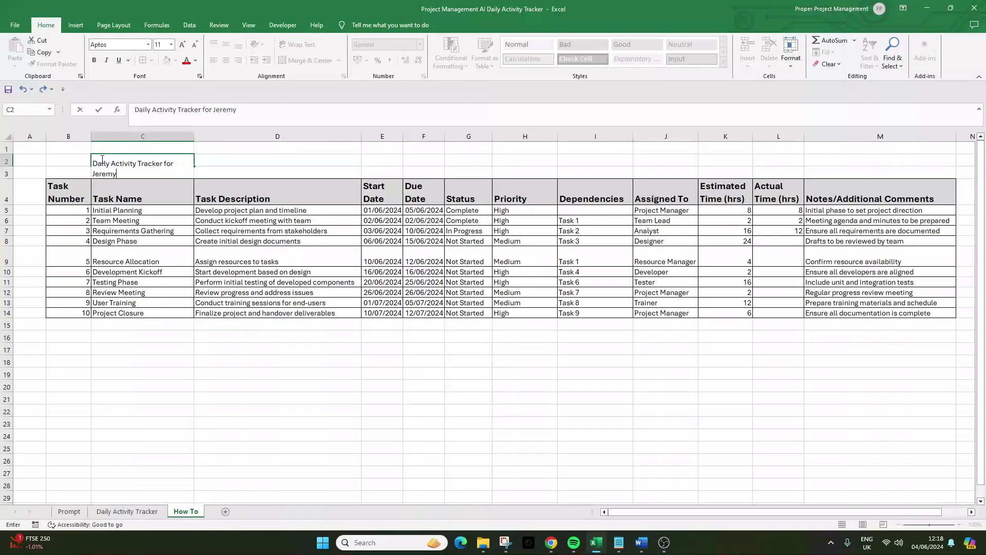
key(BackSpace)
key(BackSpace)
key(BackSpace)
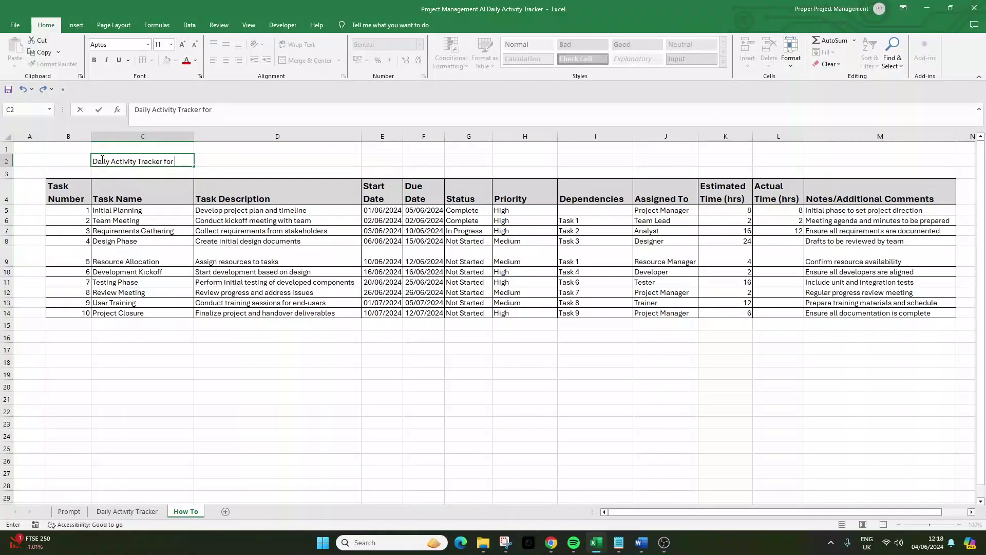
text(Alp)
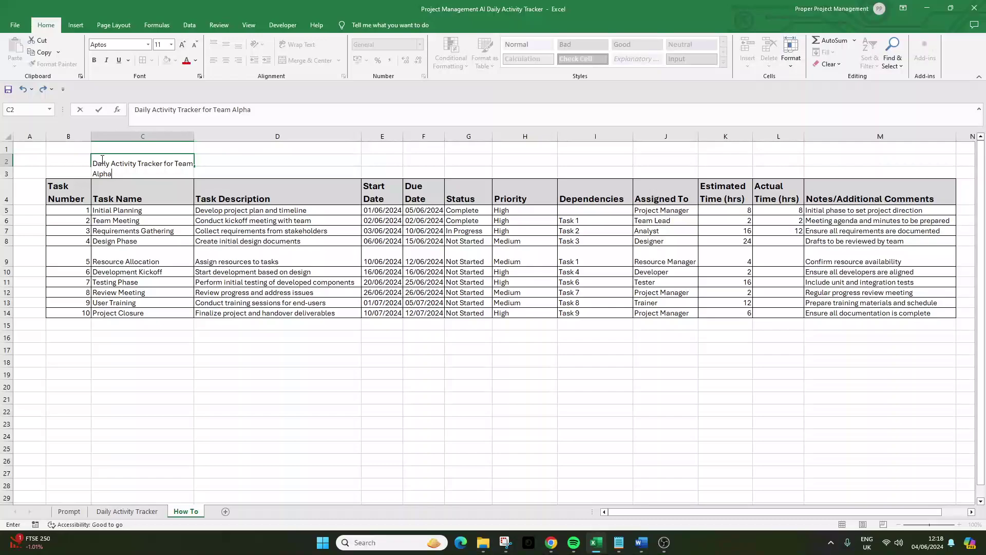
text(ha)
click(697, 345)
Step: Look over the Assigned To column cells and options, closing them without changes
click(667, 189)
click(663, 210)
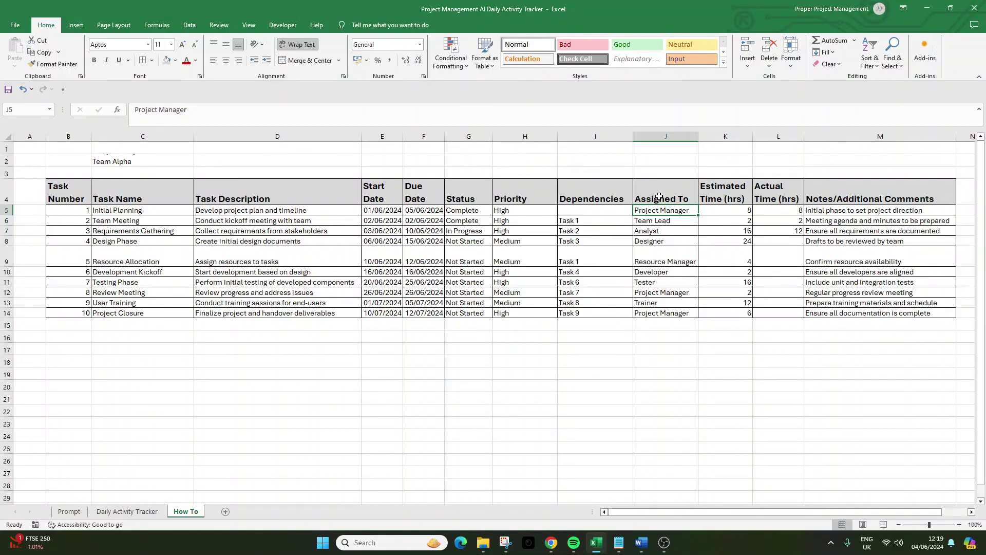
right_click(661, 143)
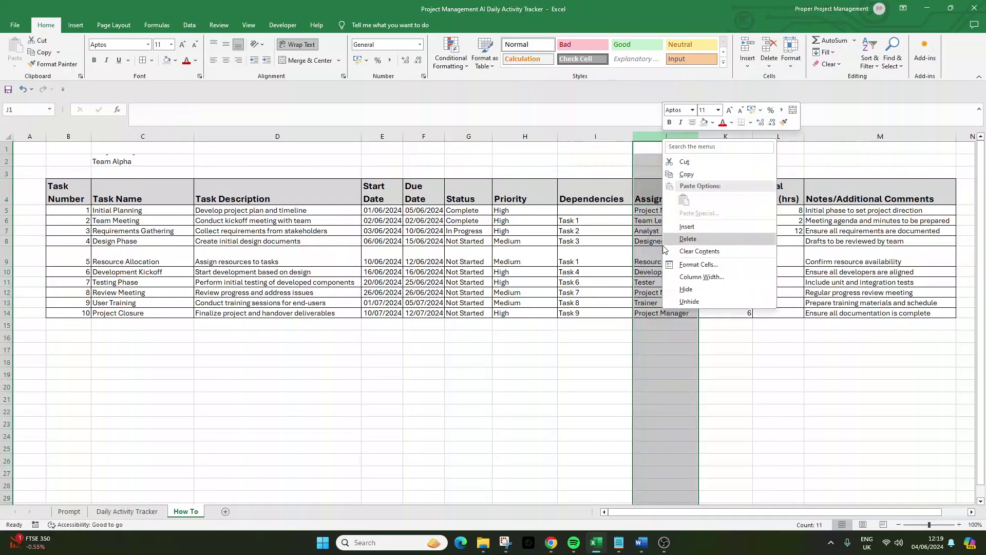
key(Escape)
Step: Merge and centre the title across C2:D2, shade it grey and enlarge it to 18 pt
click(147, 162)
drag(211, 160, 221, 160)
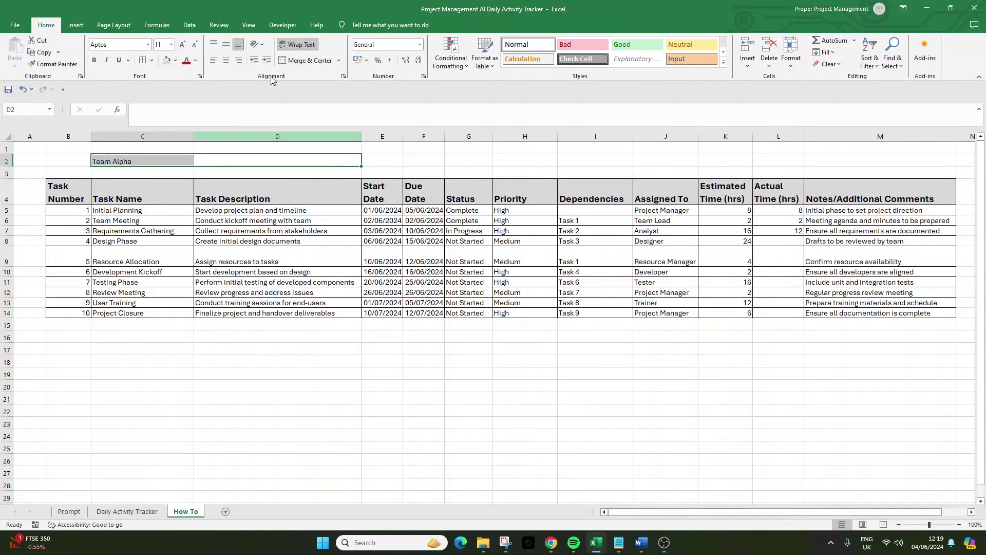
click(308, 60)
click(167, 60)
click(183, 44)
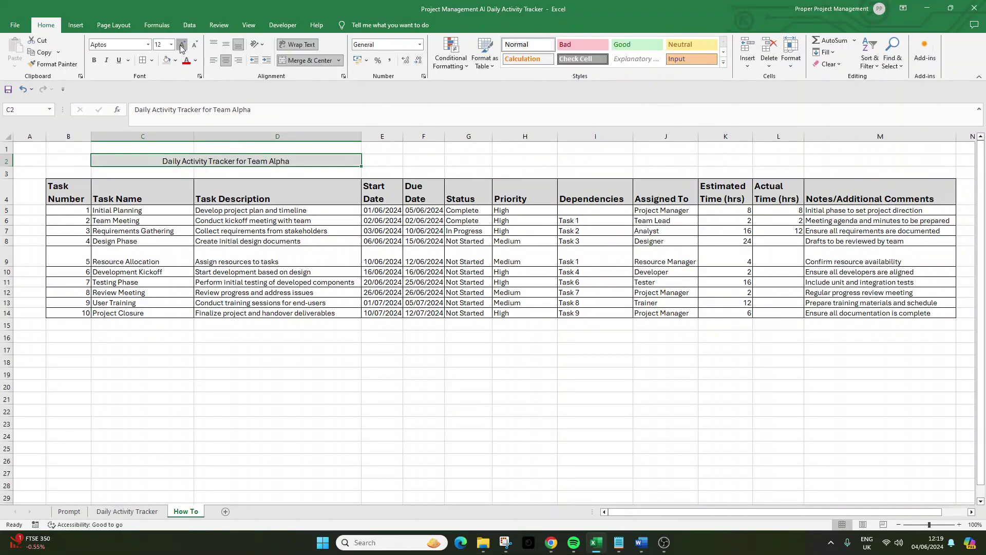
click(182, 44)
click(182, 45)
click(182, 44)
Step: Bold the title and make row 2 taller
click(94, 60)
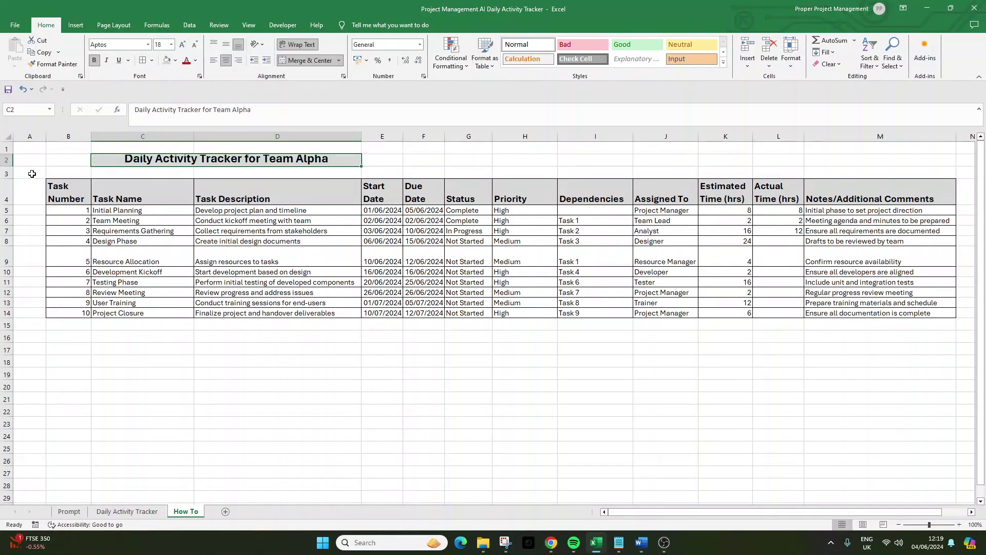
drag(8, 166, 11, 170)
click(263, 355)
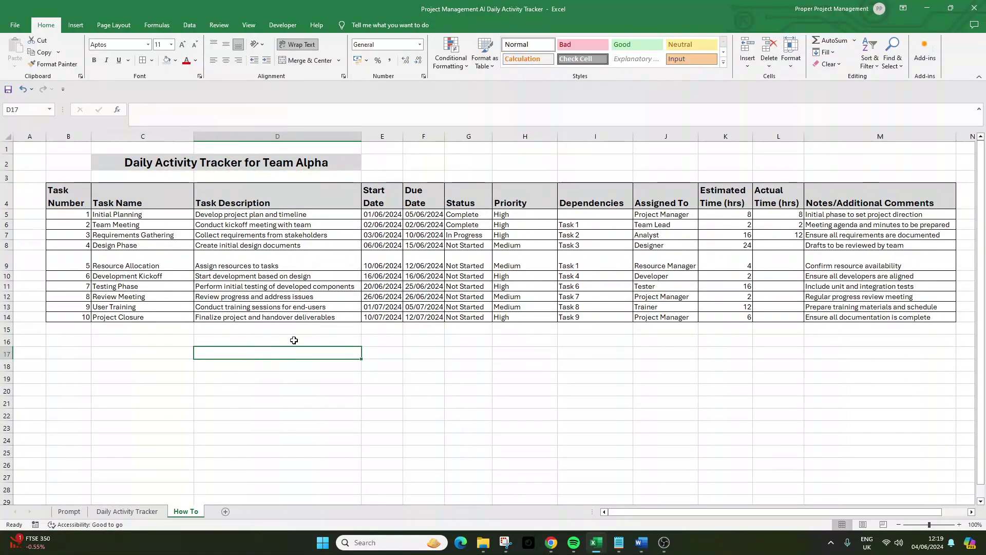
Step: Format Start Date and Due Date columns E:F as dates in the 14/03/2012 style
click(386, 135)
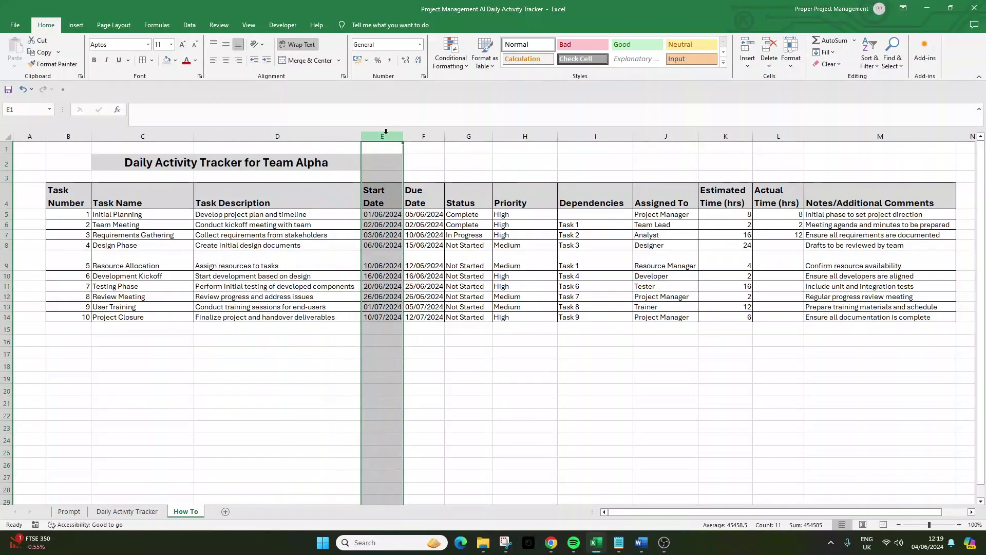
drag(386, 132, 416, 134)
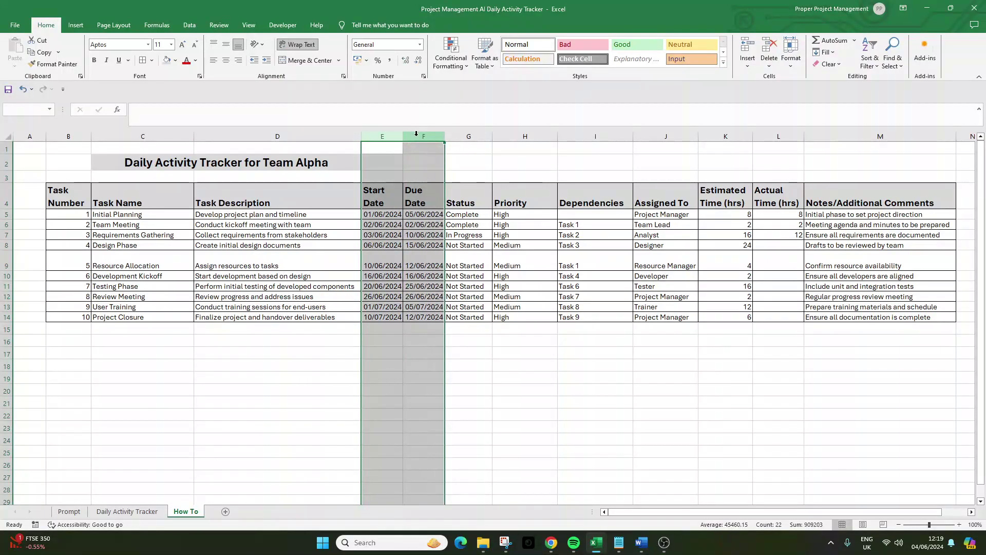
right_click(416, 133)
click(442, 274)
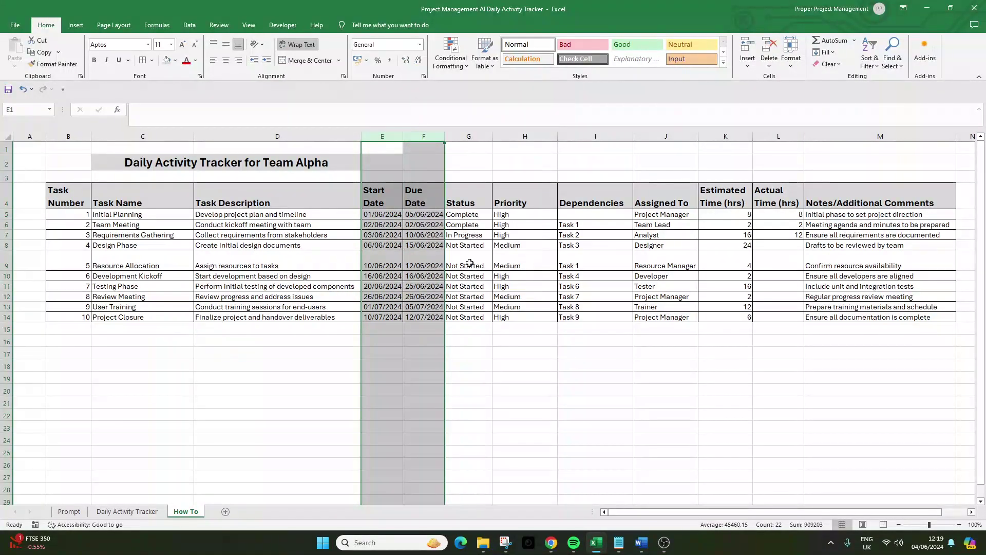
click(350, 205)
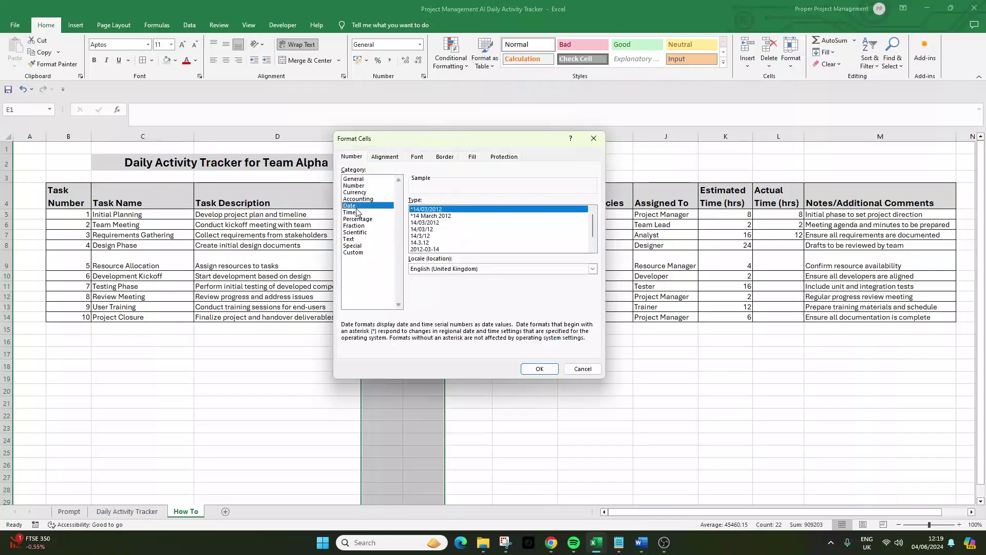
click(540, 369)
click(468, 353)
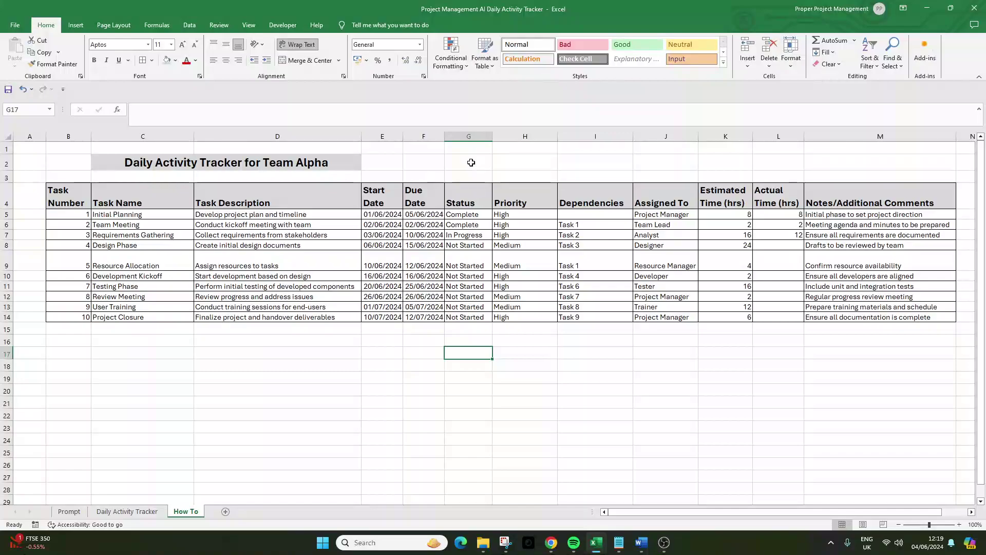
Step: Apply a list validation to column G: Not Started, In Progress, Ond Hold, Completed, Not Necessary
click(474, 214)
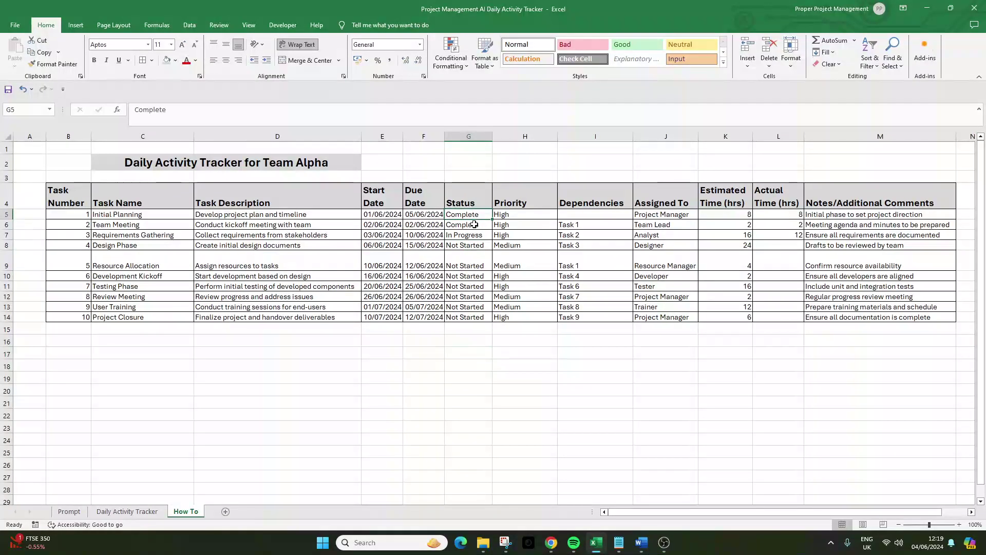
key(Down)
key(Down)
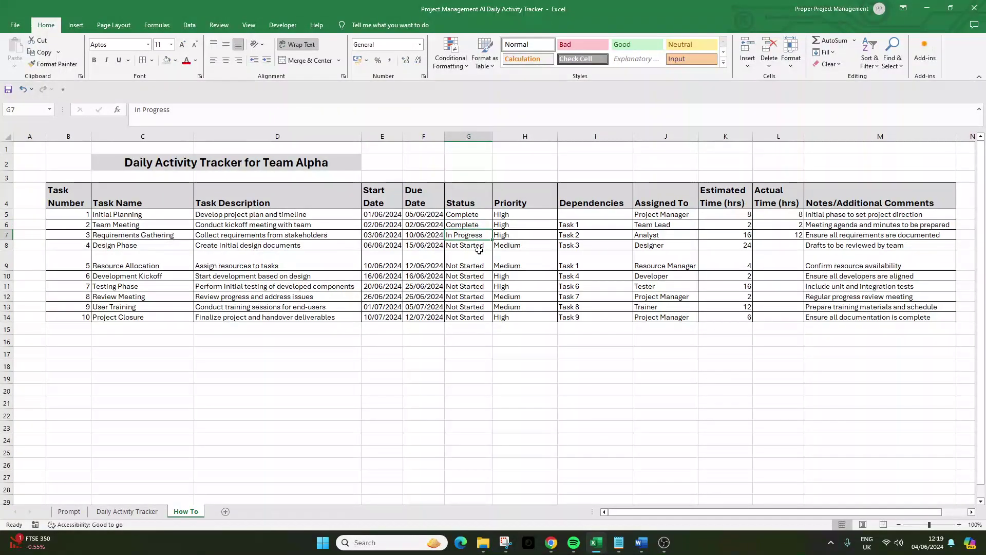
click(468, 136)
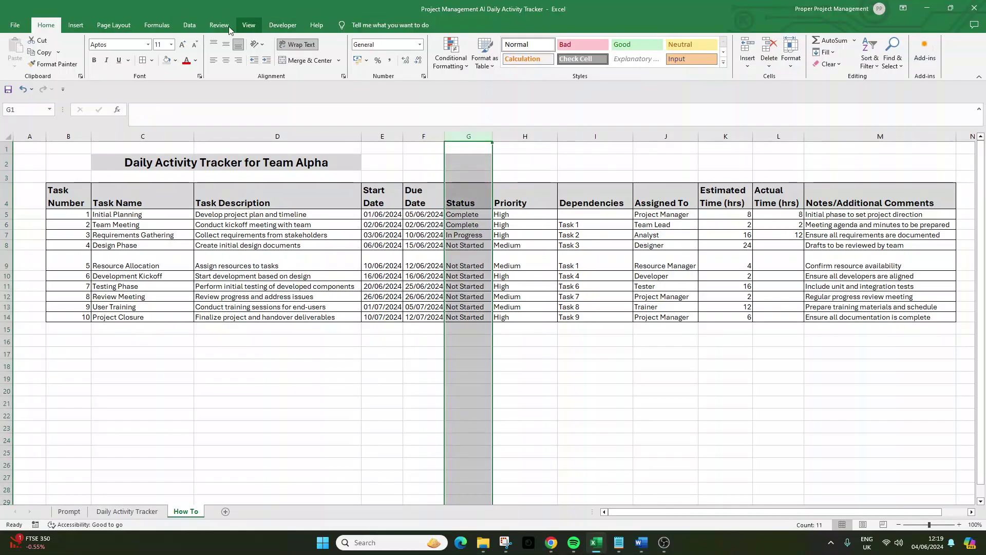
click(189, 25)
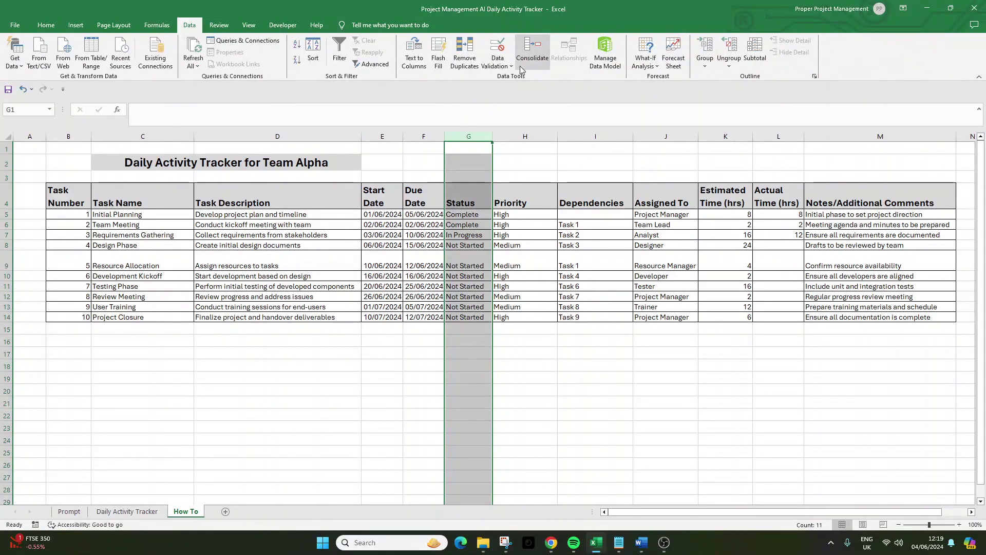
click(505, 67)
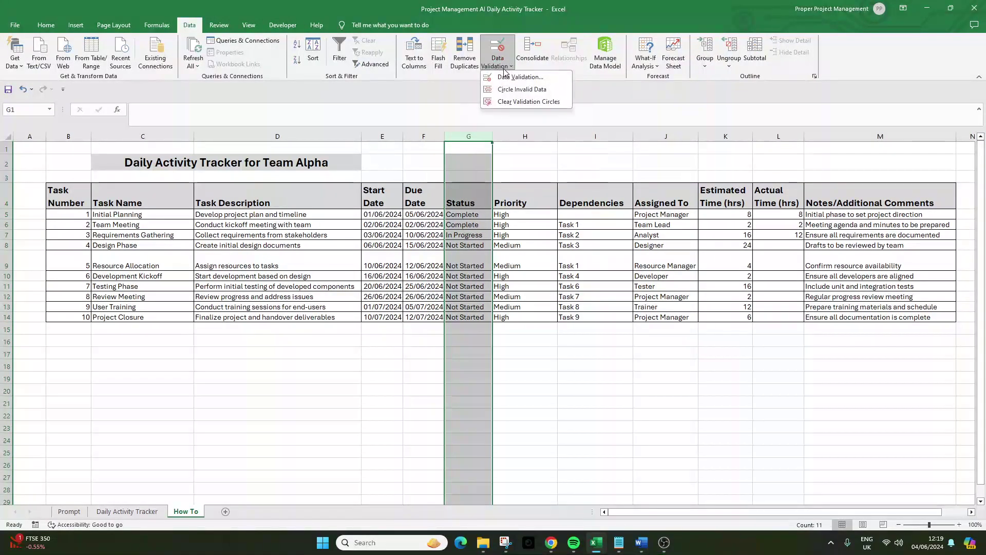
click(514, 77)
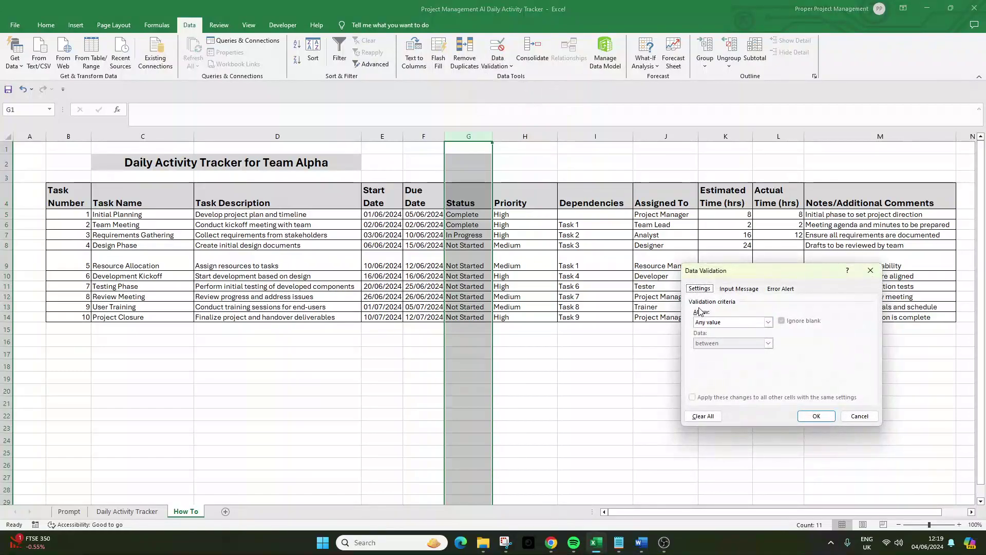
click(769, 322)
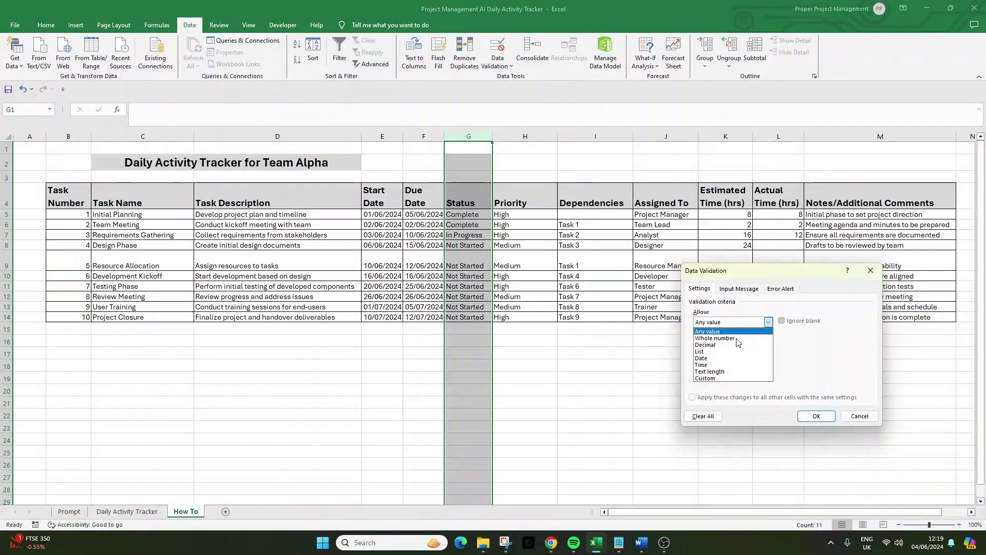
click(728, 353)
click(722, 363)
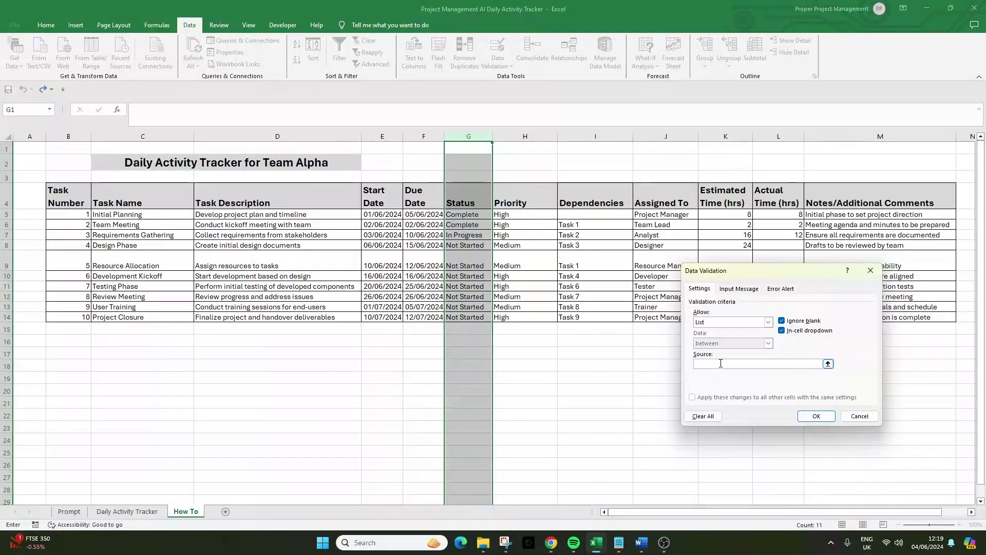
text(Not Started,)
text(, Ond Hold, Completed)
text(, N)
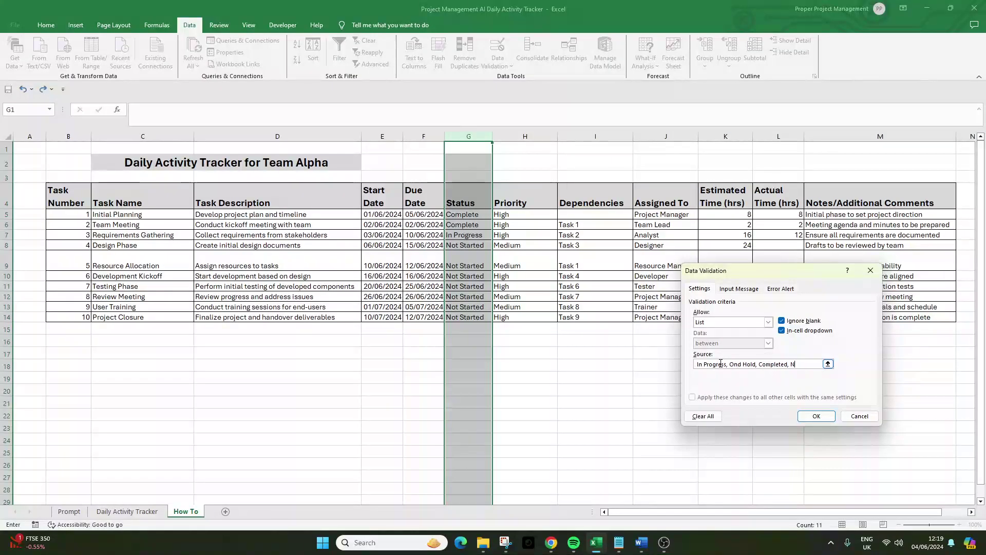
text(ot Necessary)
click(816, 416)
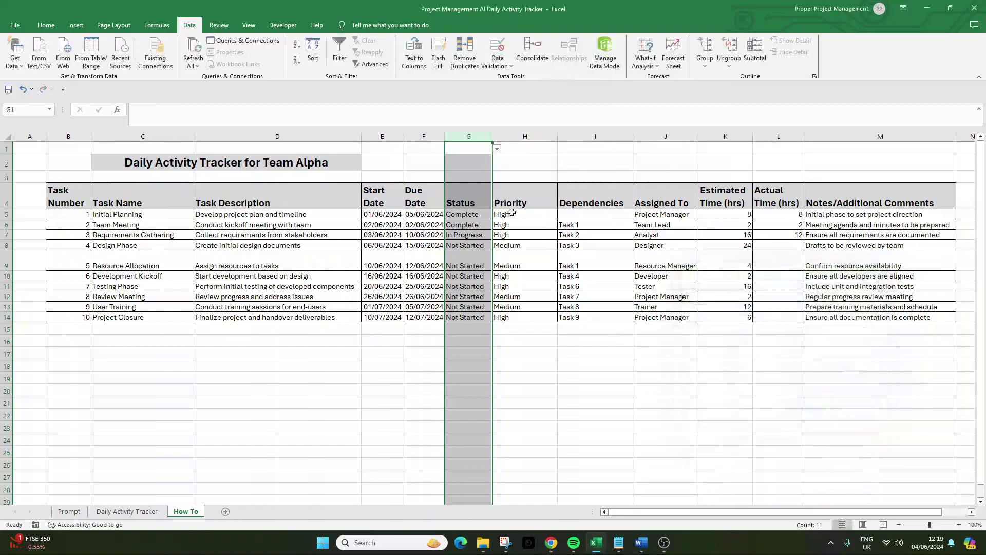
click(489, 150)
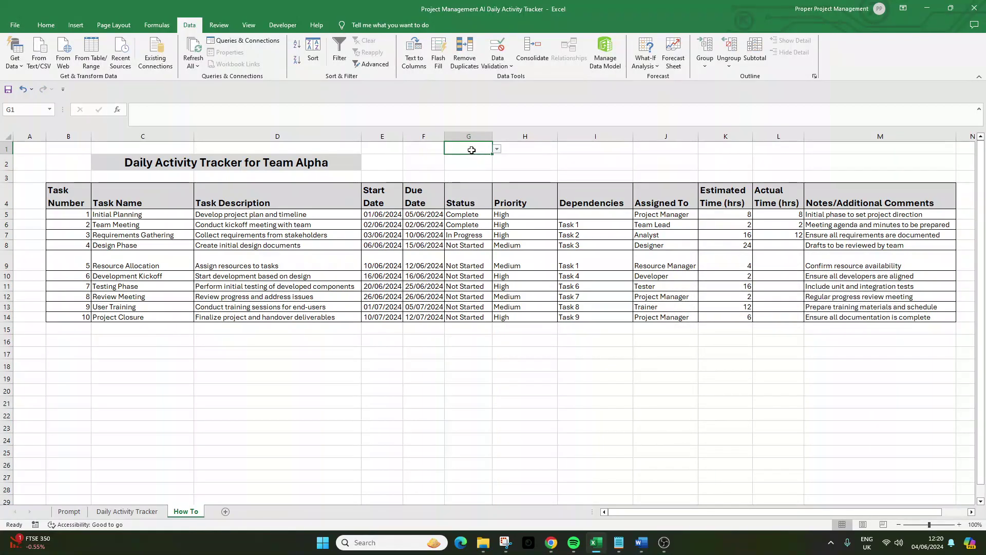
Step: Set the validation for G1:G4 back to Any value, removing the dropdown above the tasks
drag(471, 150, 474, 196)
drag(474, 151, 471, 183)
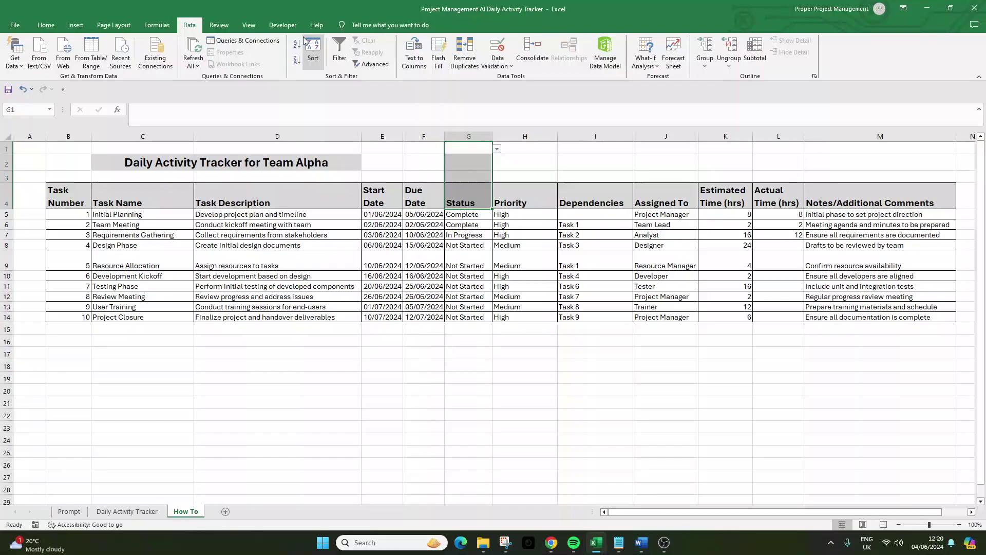
click(498, 63)
click(507, 78)
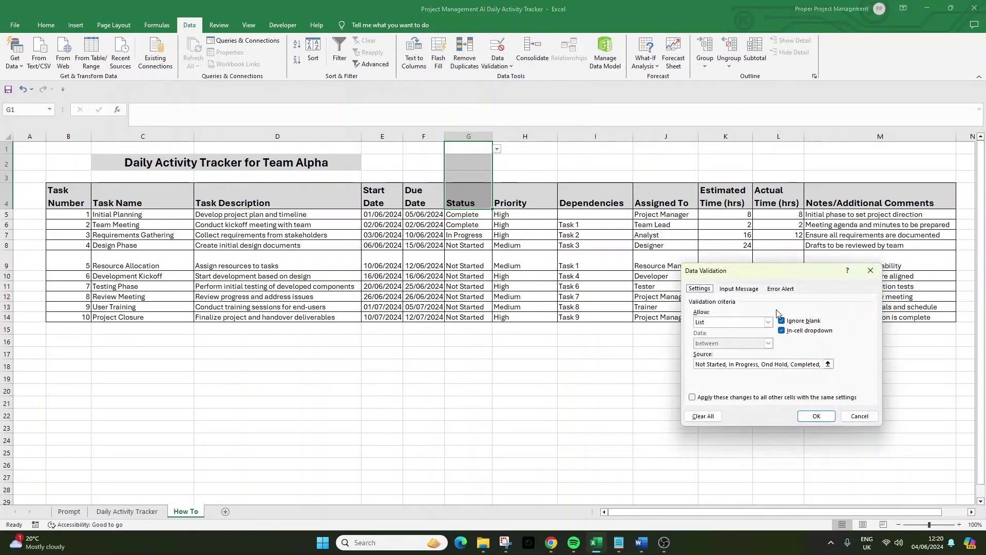
click(771, 323)
click(719, 329)
key(Return)
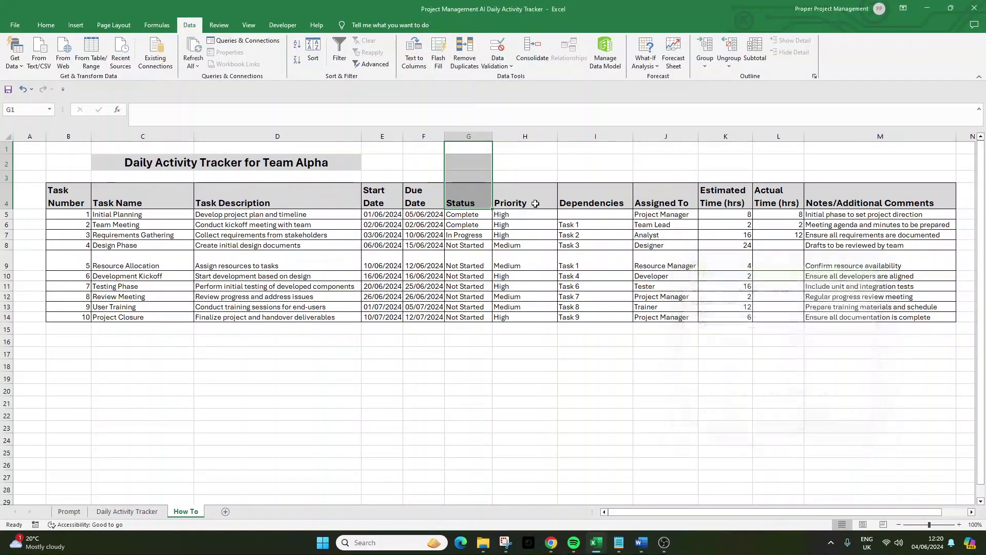
Step: Check the header cell G4 has no dropdown and that G5 and G6 offer the status choices
click(468, 152)
click(466, 201)
click(467, 213)
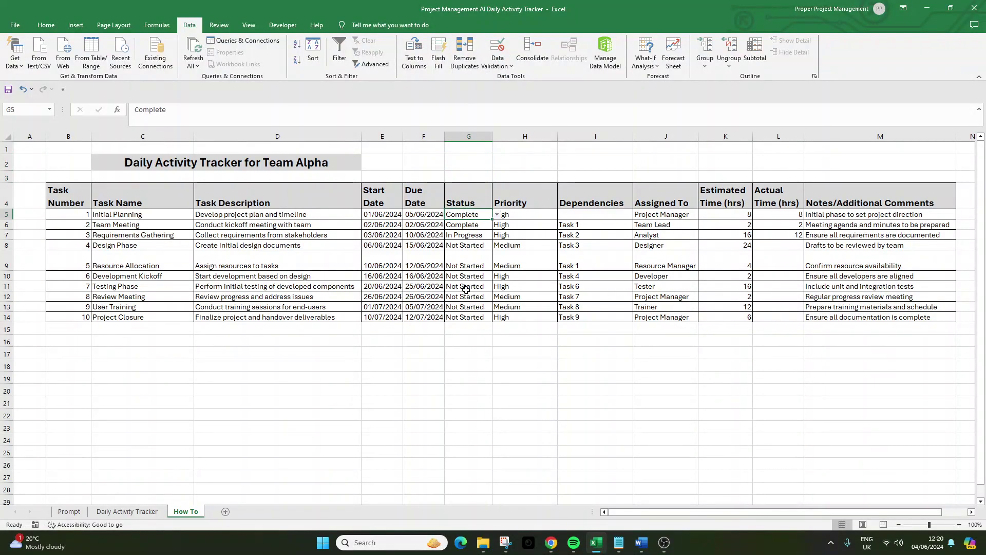
click(486, 225)
click(497, 225)
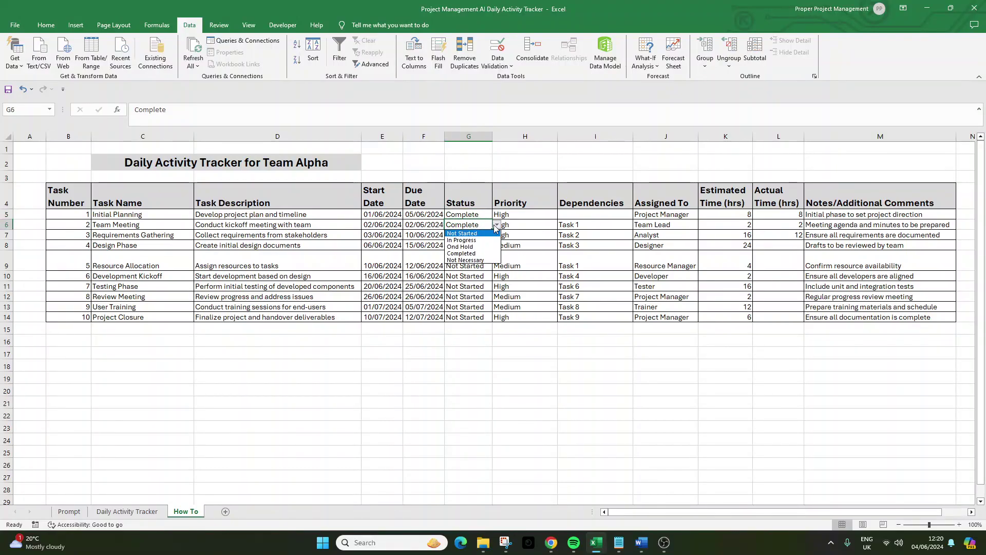
click(497, 225)
Step: Apply a list validation of Low, Medium, High to the whole Priority column H
click(533, 134)
right_click(532, 135)
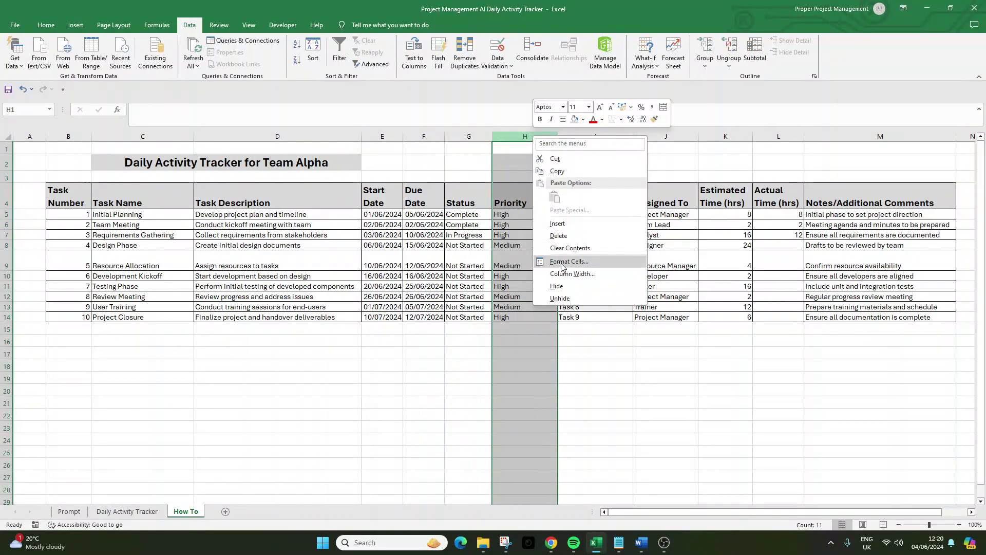
click(499, 63)
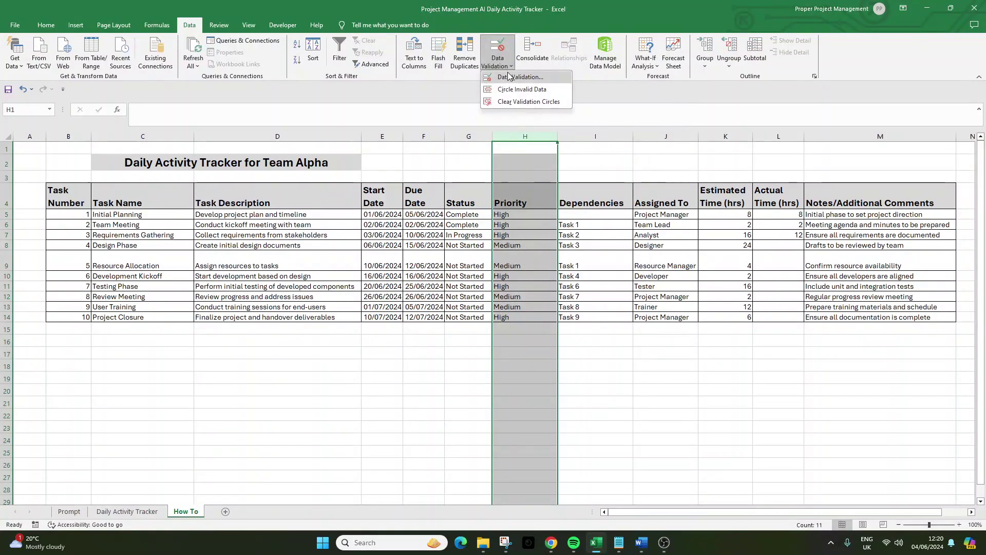
click(514, 77)
click(742, 321)
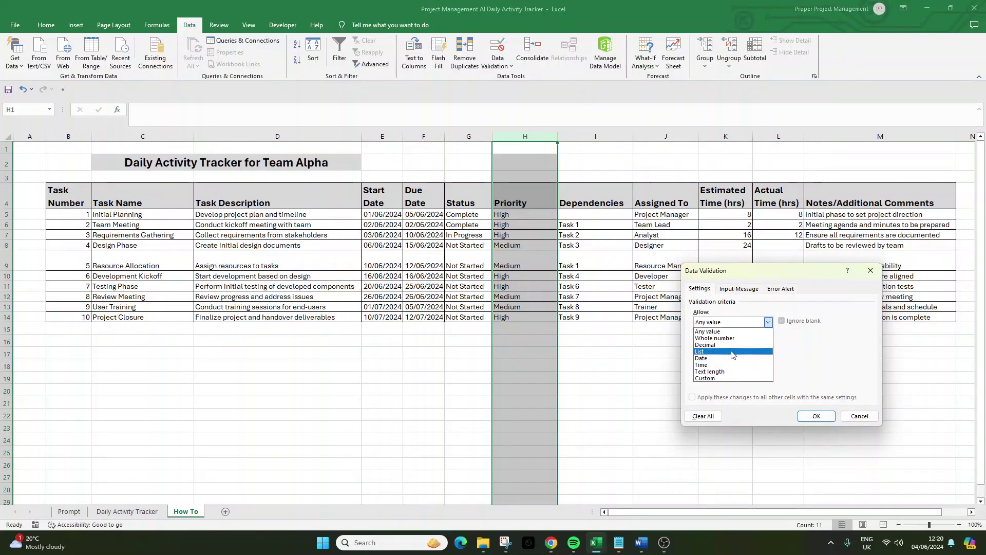
click(734, 353)
click(732, 362)
text(Low, Medium, High)
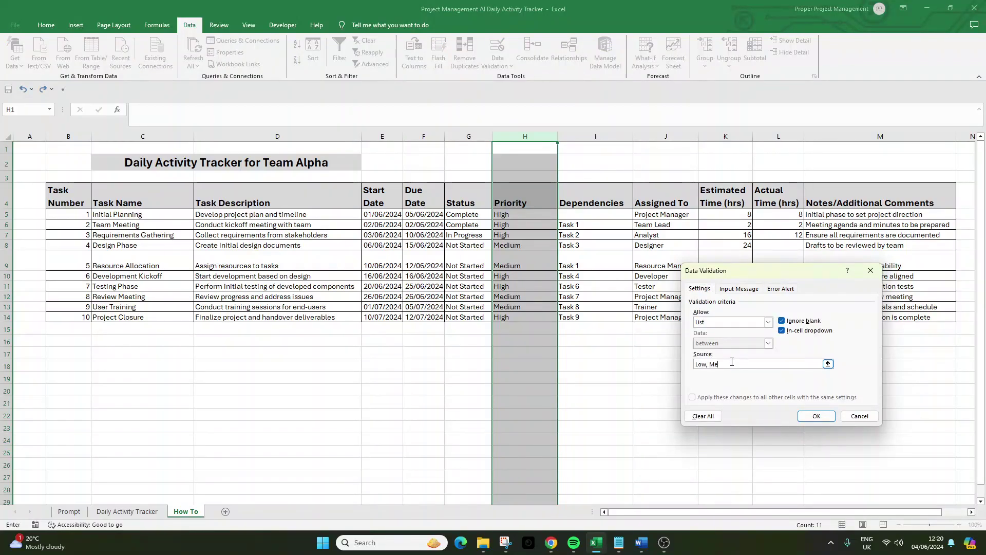
click(817, 416)
Step: Set the validation for H1:H4 back to Any value so the title and header rows stay unrestricted
click(543, 152)
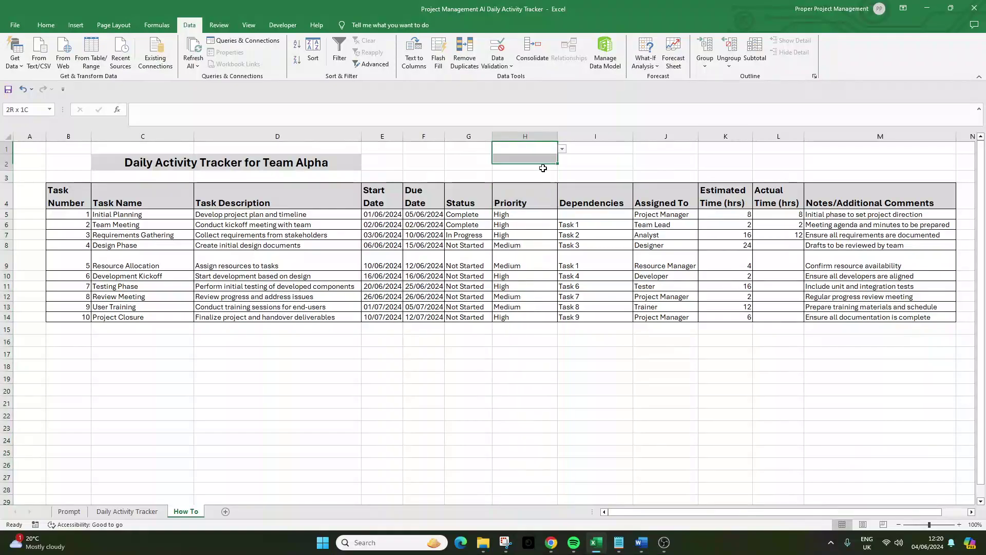
key(shift+Down)
key(shift+Down)
key(shift+Down)
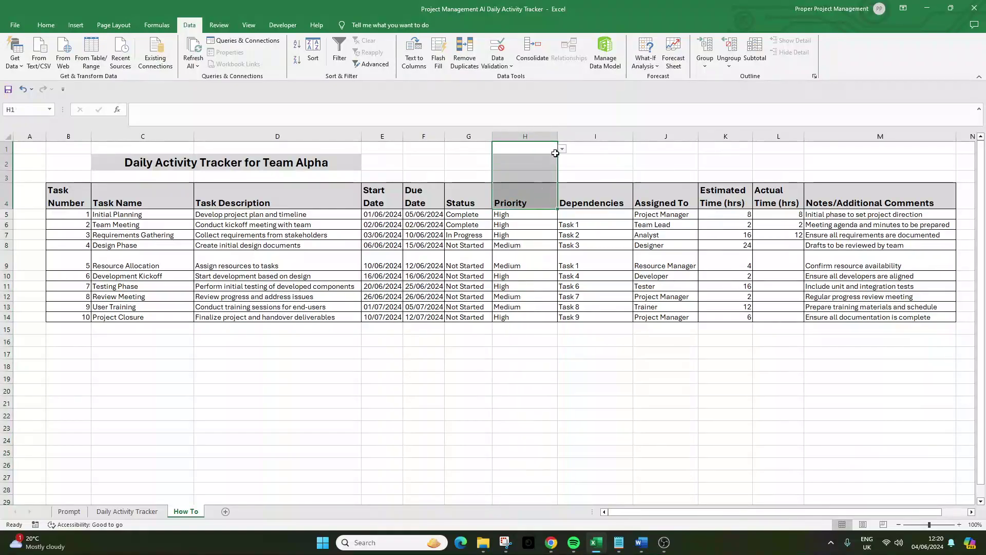
click(497, 44)
click(768, 322)
click(729, 330)
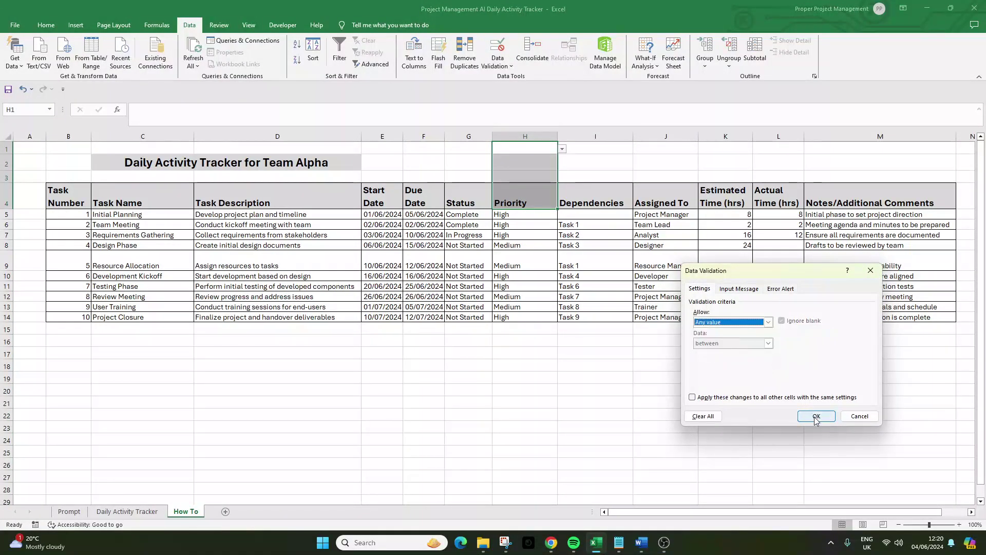
click(817, 417)
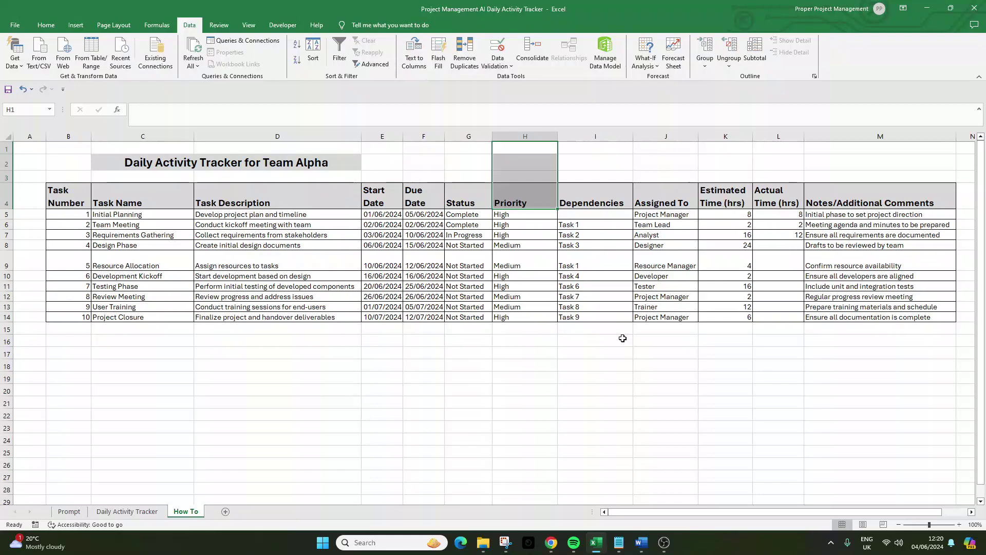
click(628, 247)
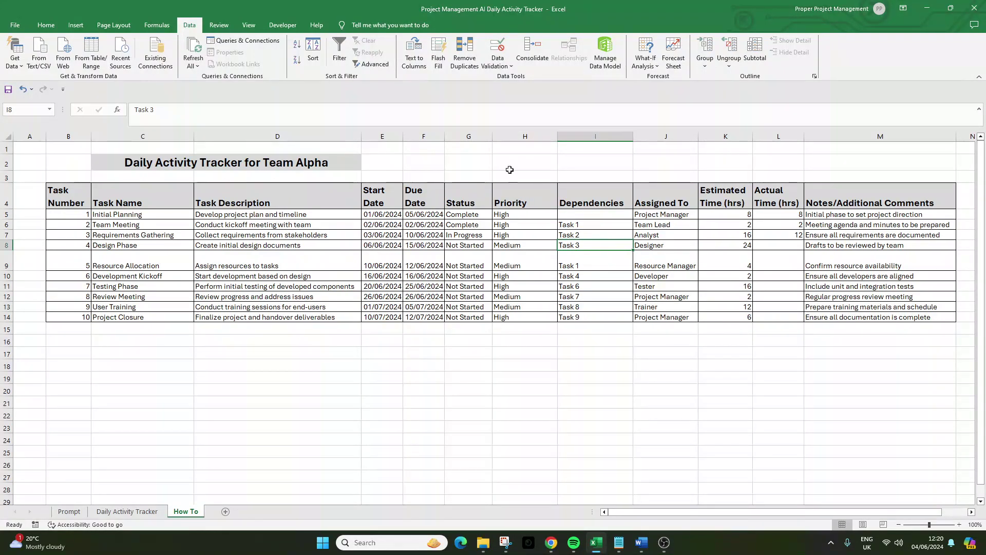
Step: Turn off Gridlines in the View ribbon for the How To sheet
click(249, 26)
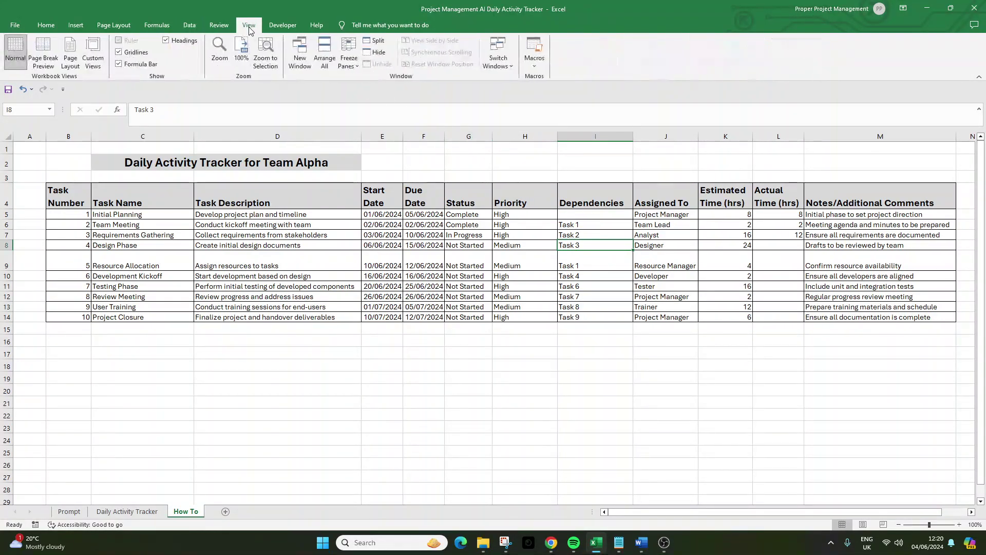
click(133, 52)
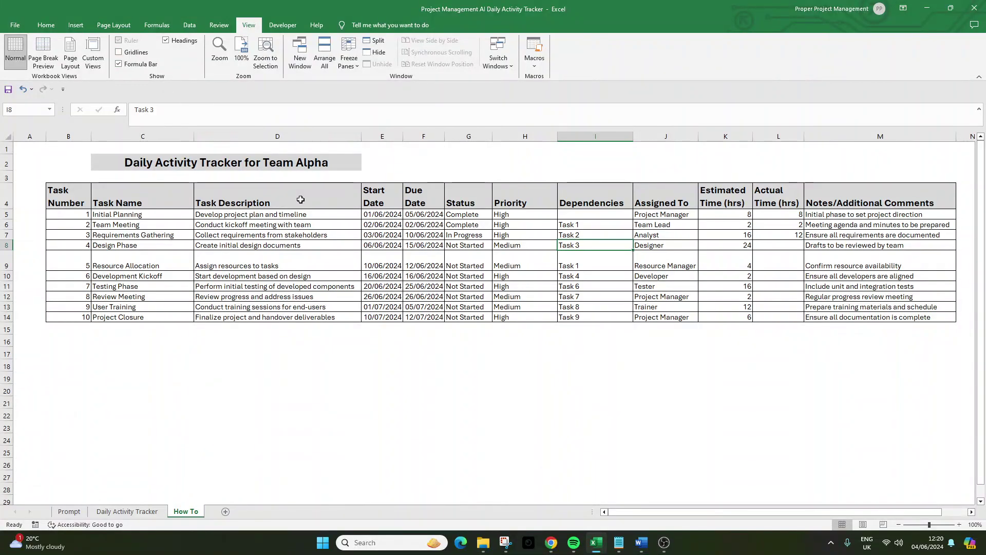